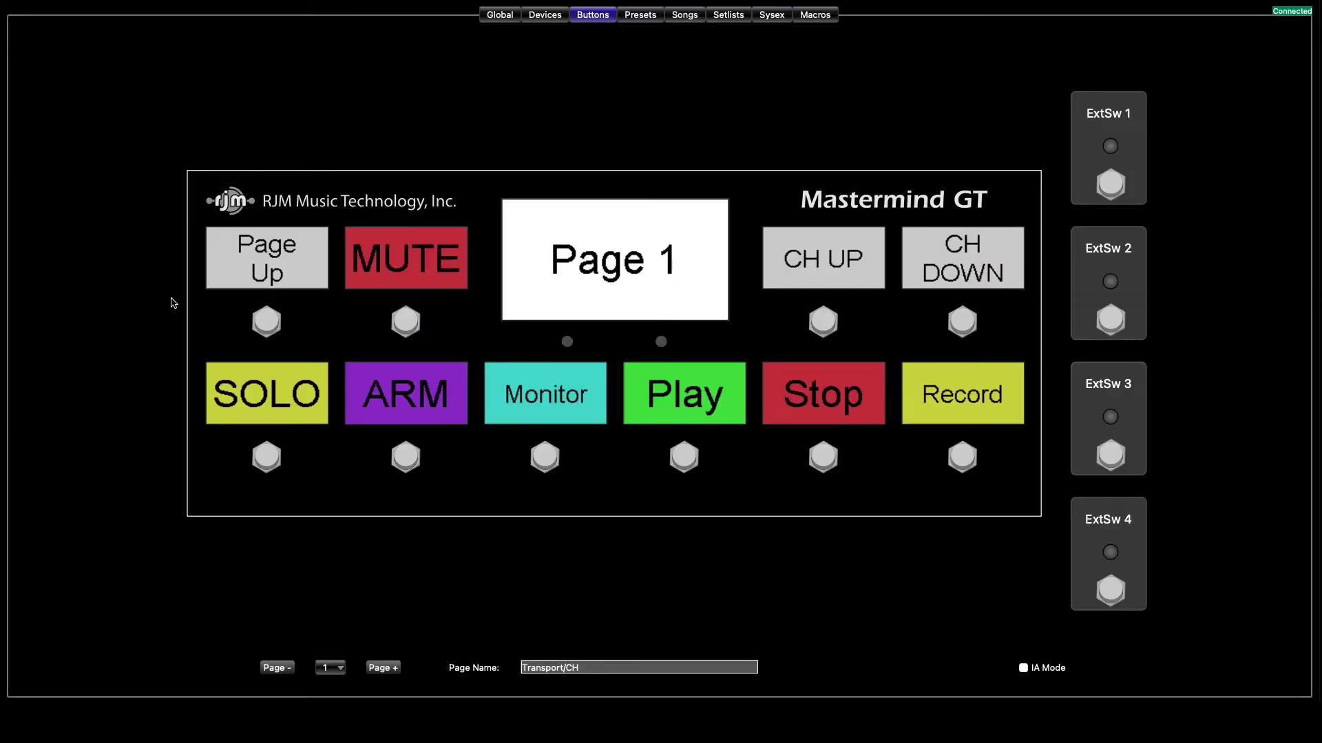
- View page 2 (Edit) and inspect the Play switch's settings: global IA button, DAW CC Toggle #86
click(383, 669)
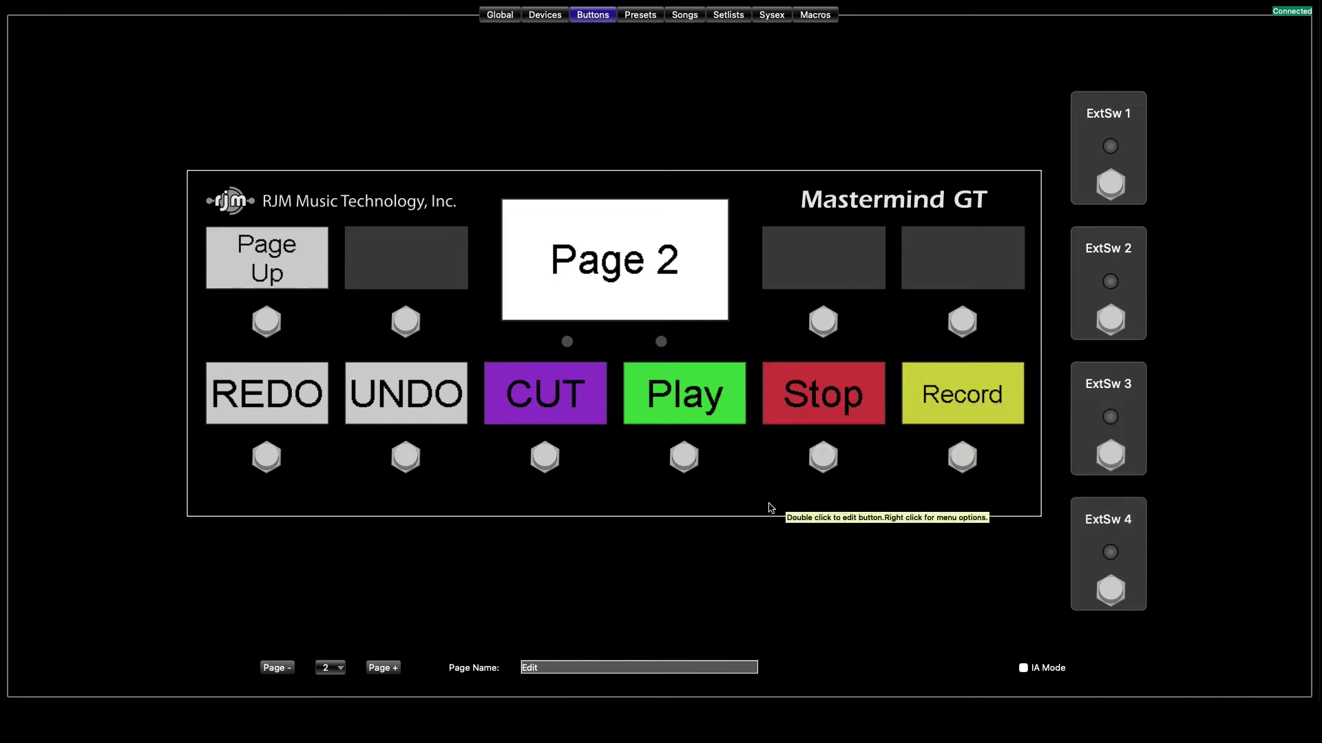
double_click(712, 412)
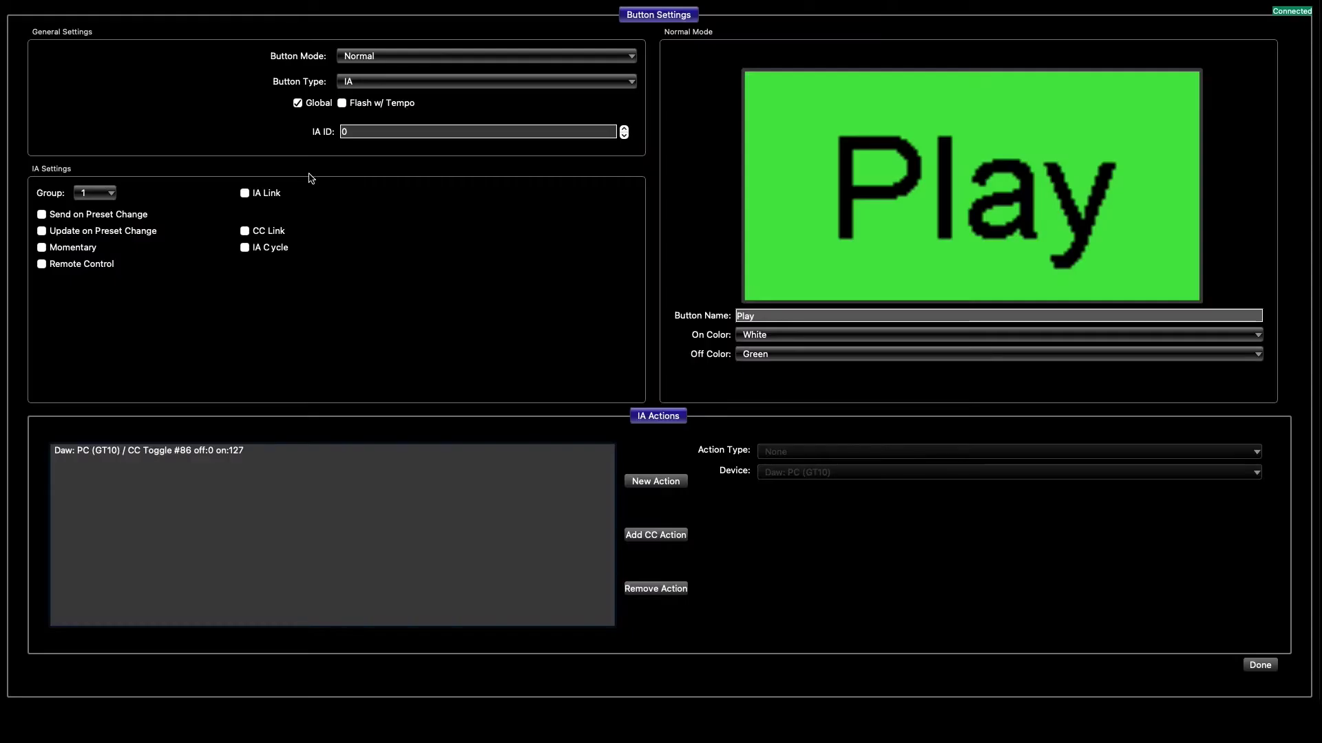
click(1260, 665)
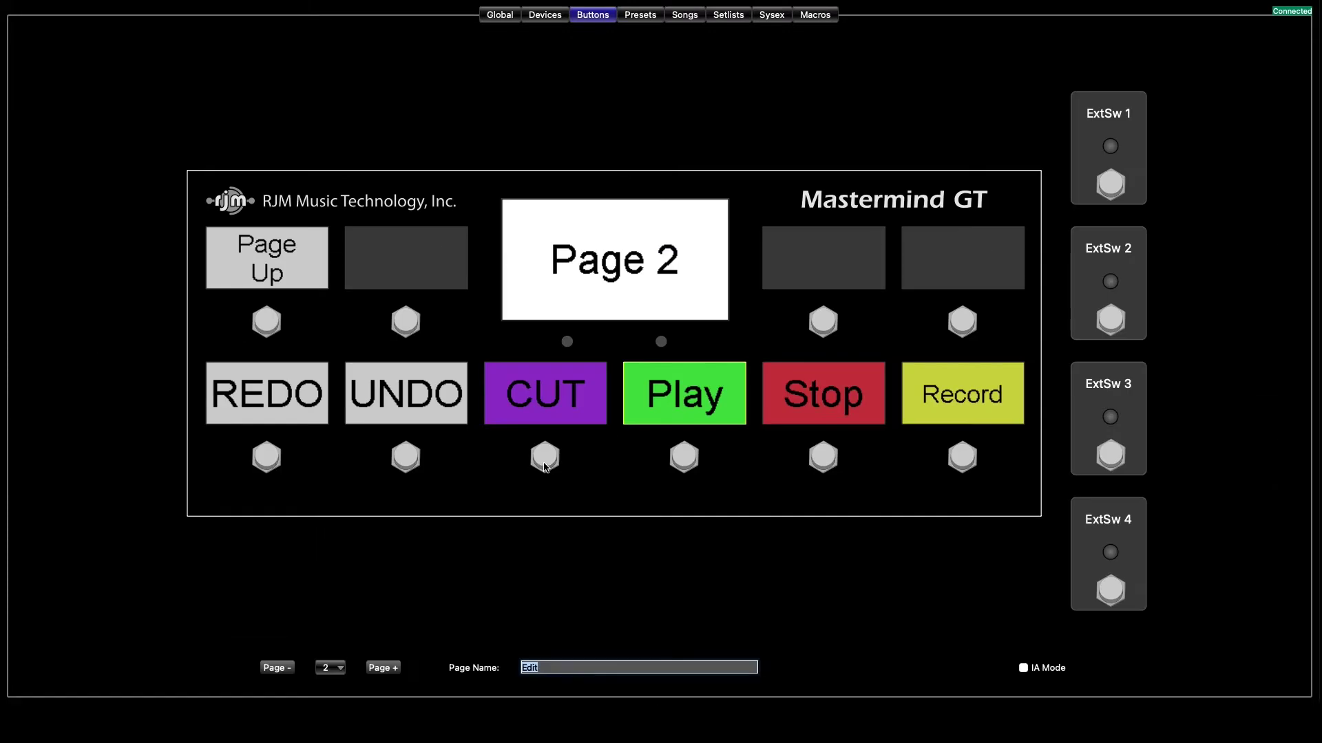
- Deselect the Play button and return to button page 1, Transport/CH
click(552, 556)
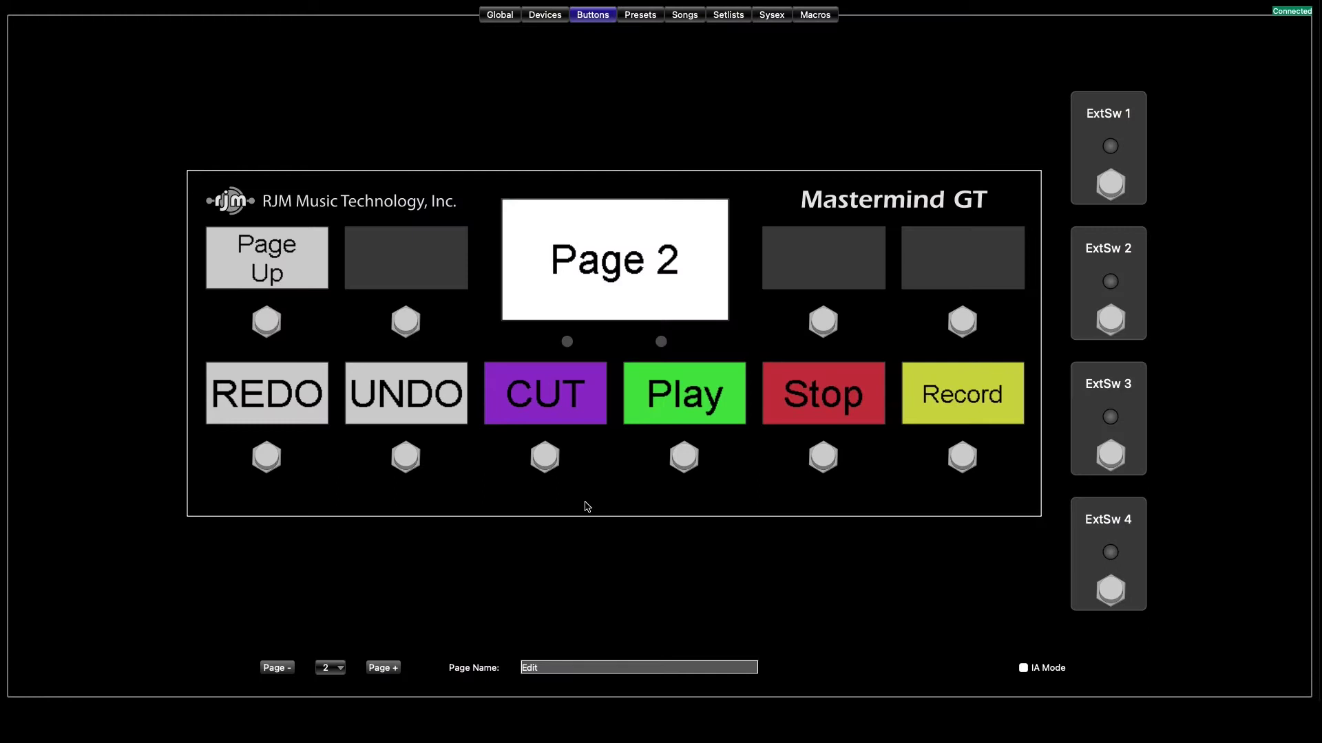
click(278, 669)
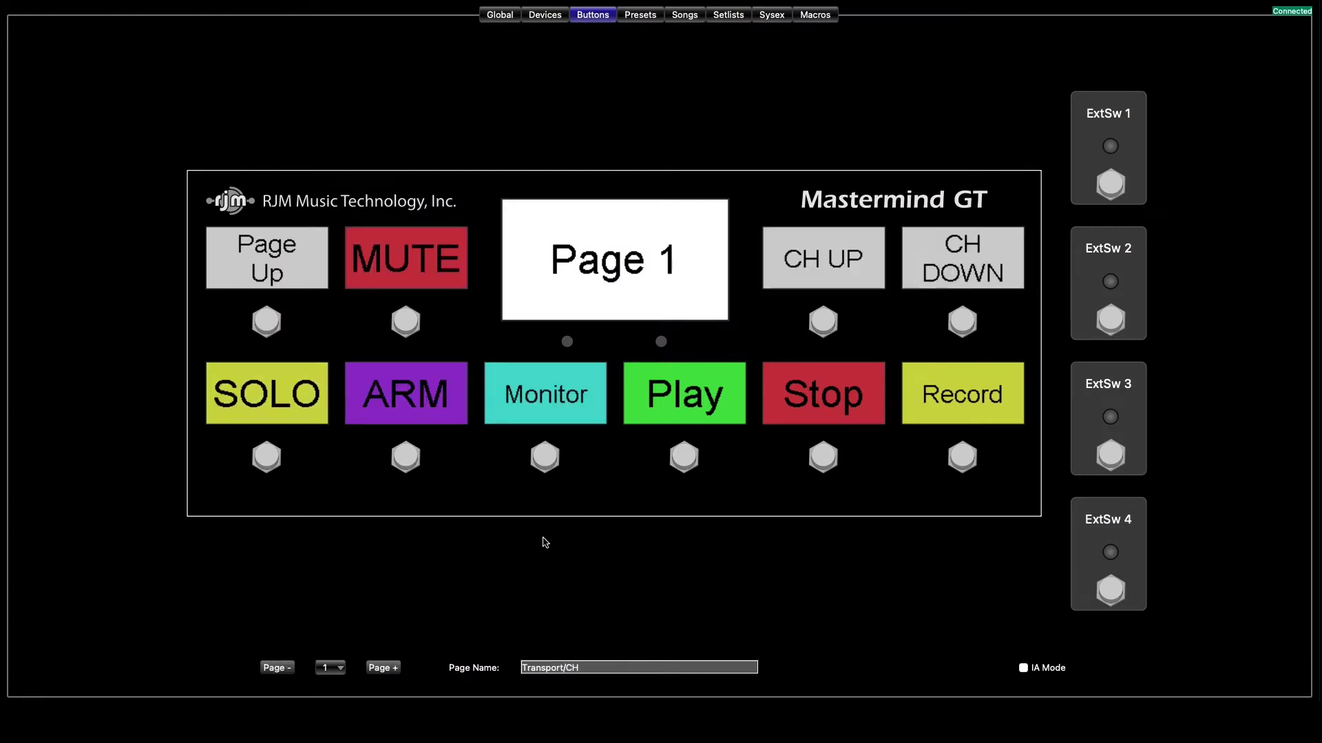
double_click(409, 258)
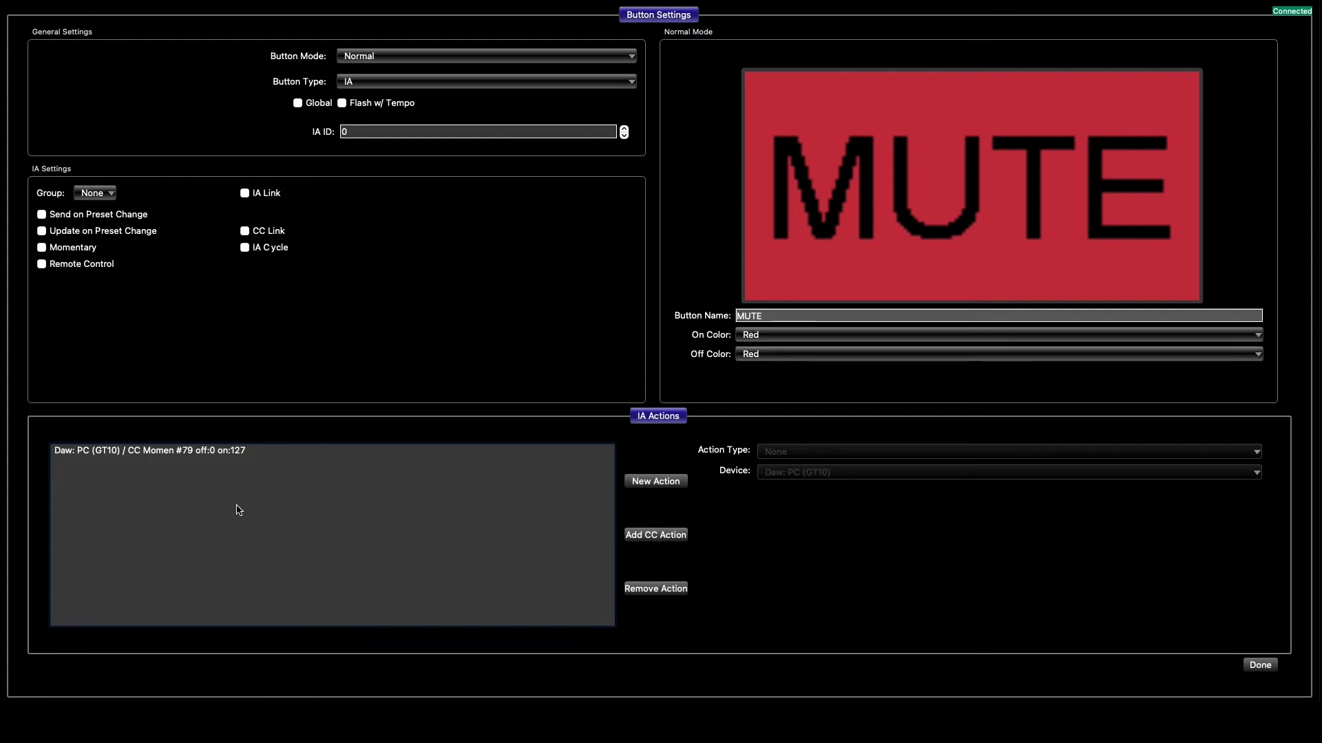
click(332, 457)
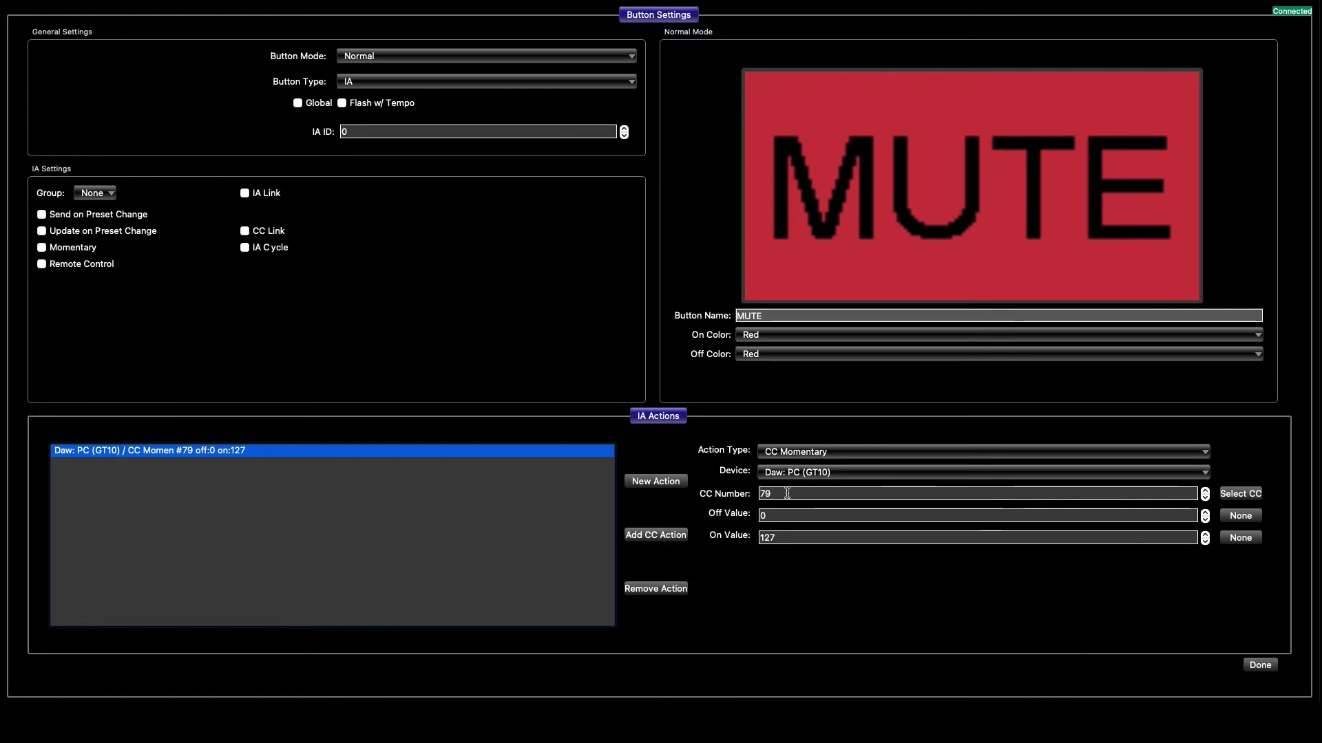
click(1263, 666)
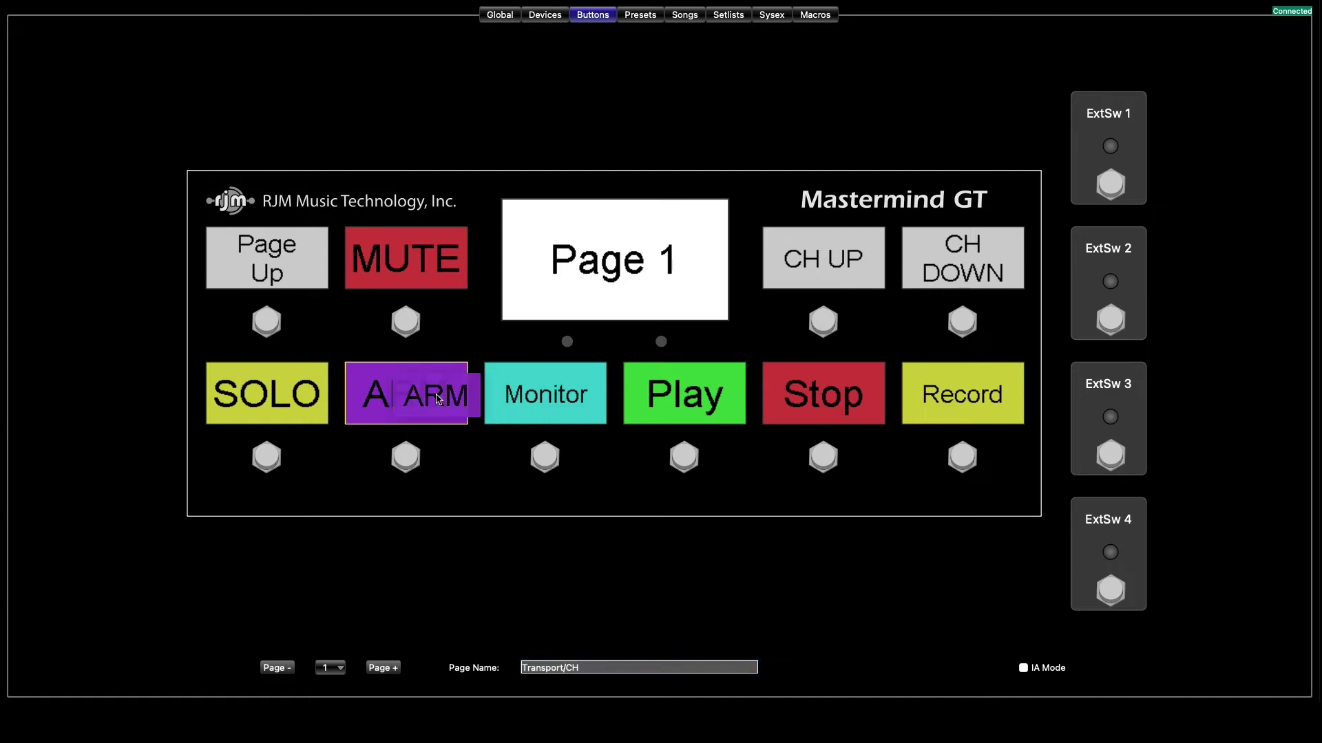
double_click(413, 395)
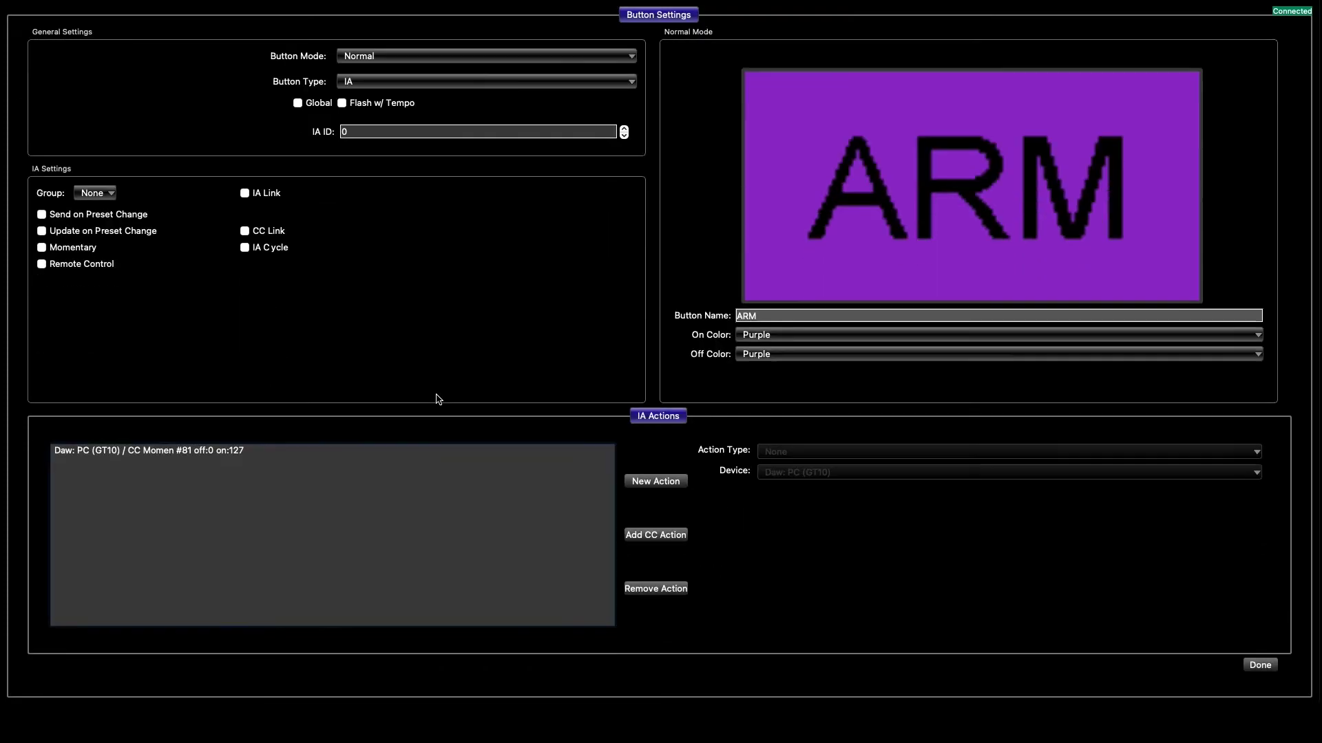
click(236, 452)
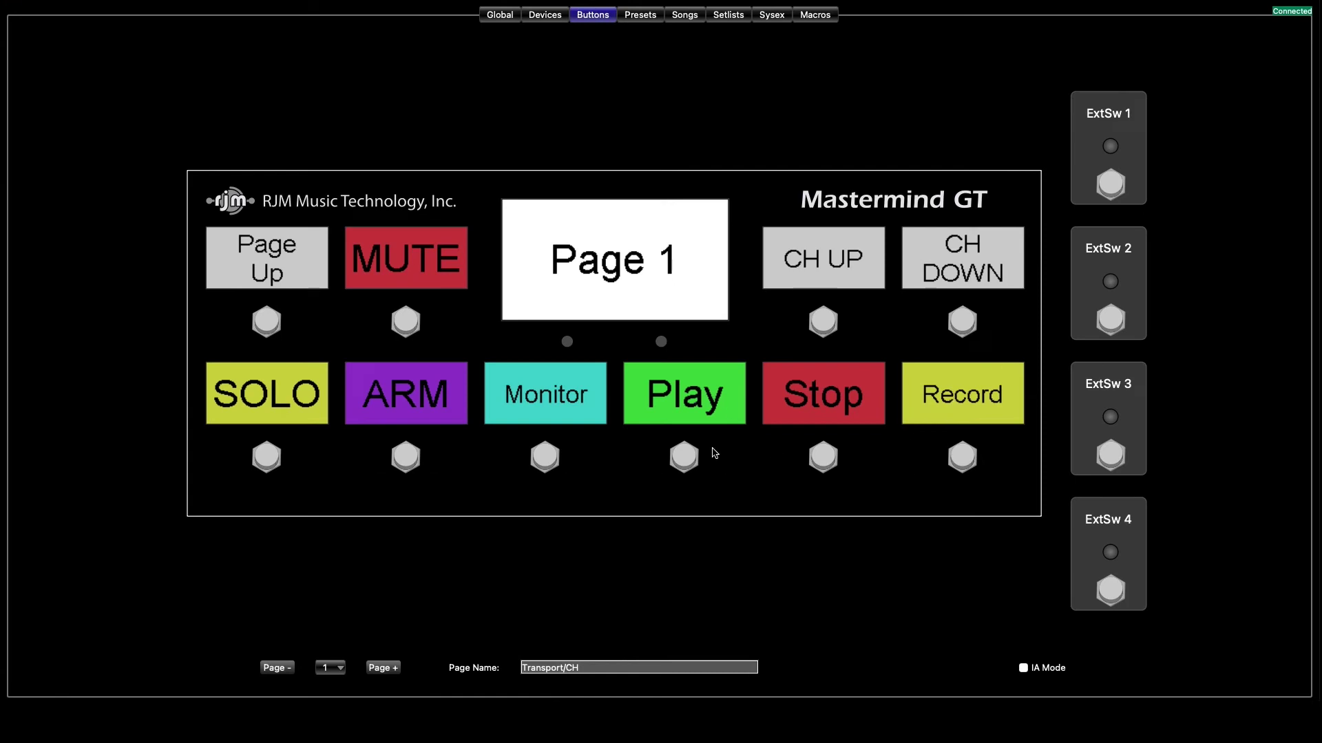
mouse_move(693, 410)
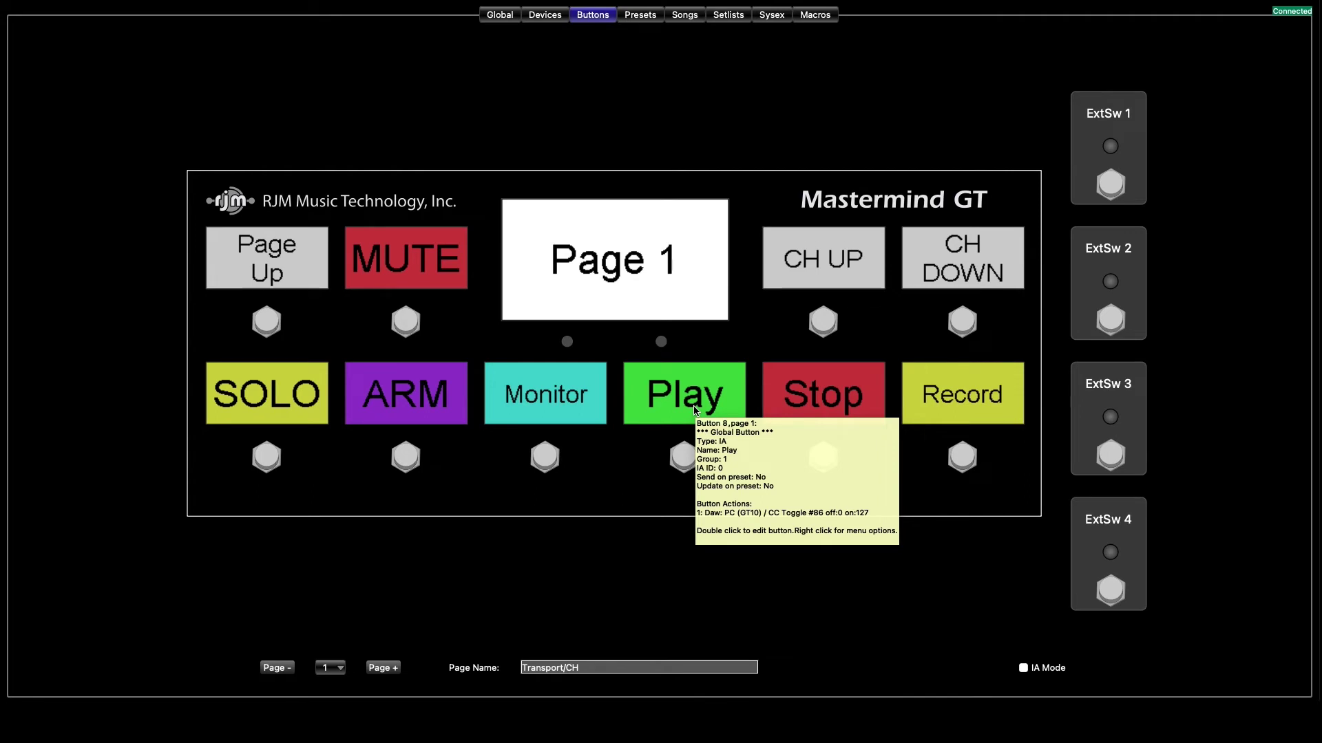
double_click(694, 410)
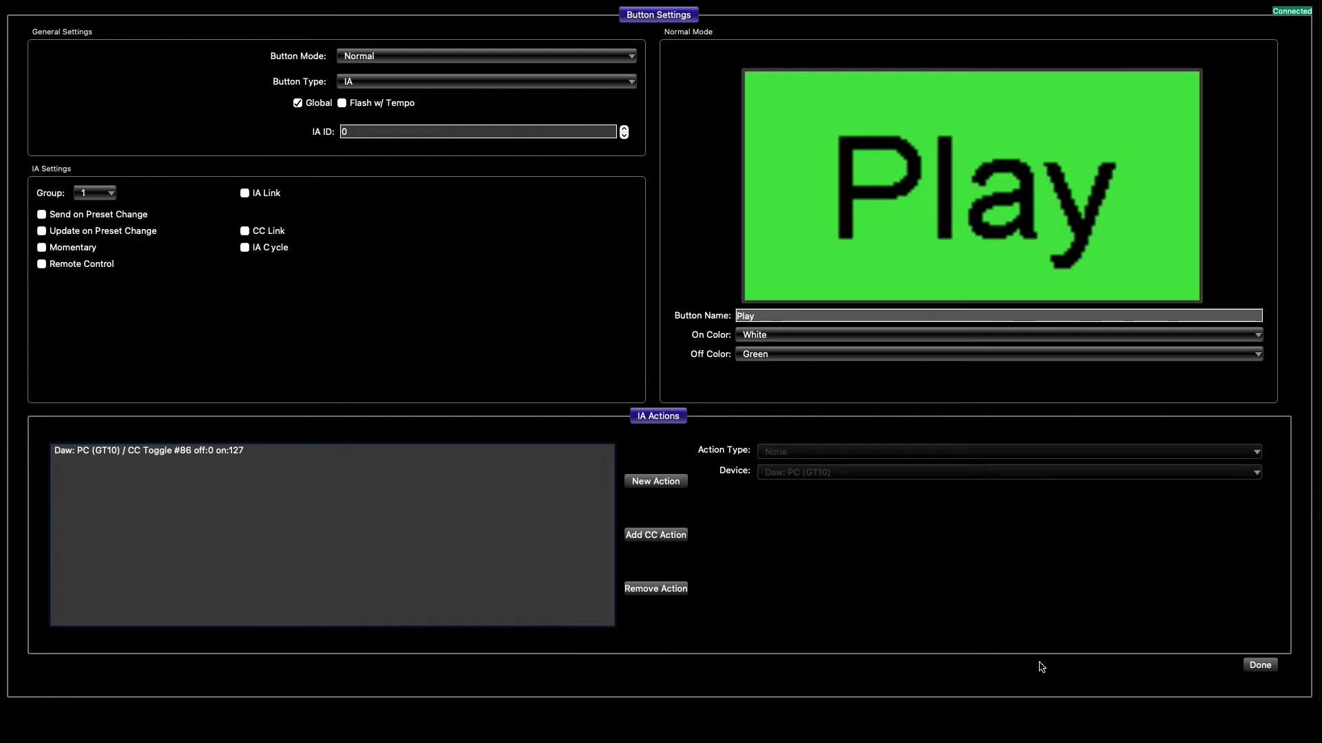
click(1260, 665)
double_click(827, 372)
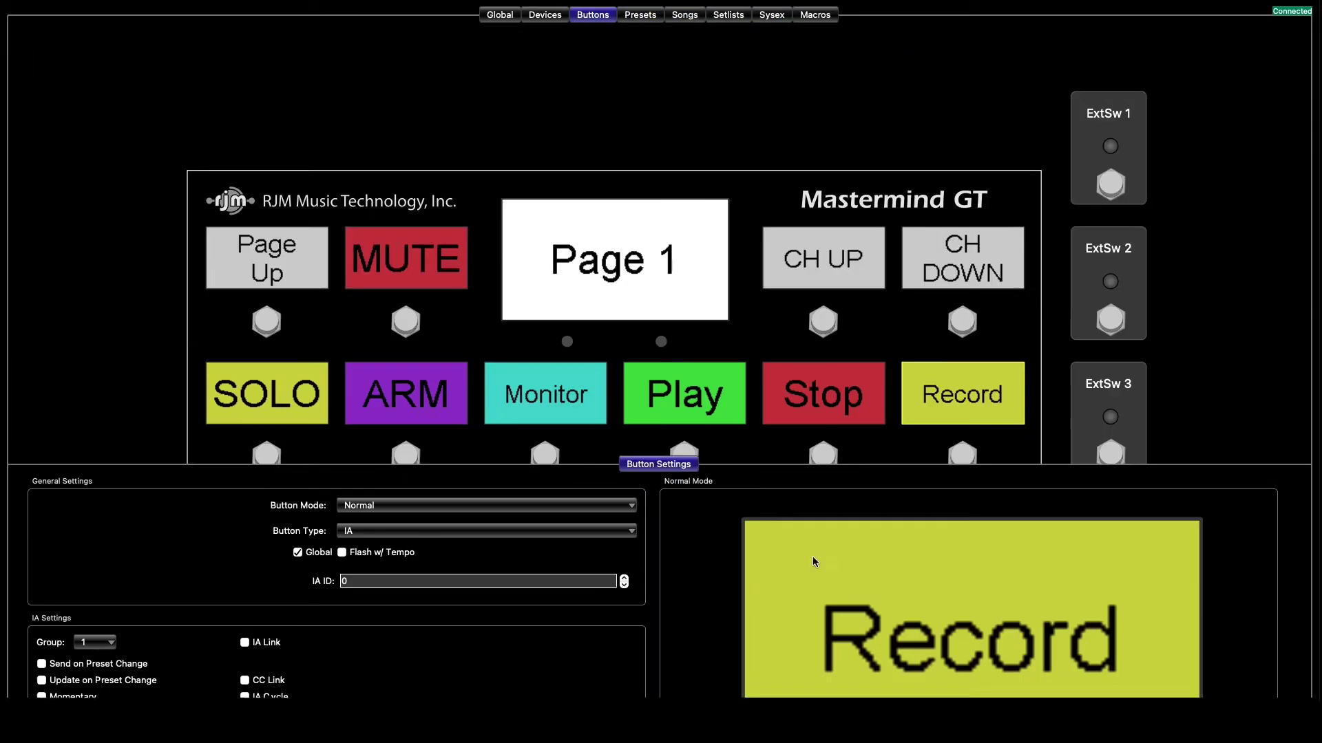
double_click(821, 273)
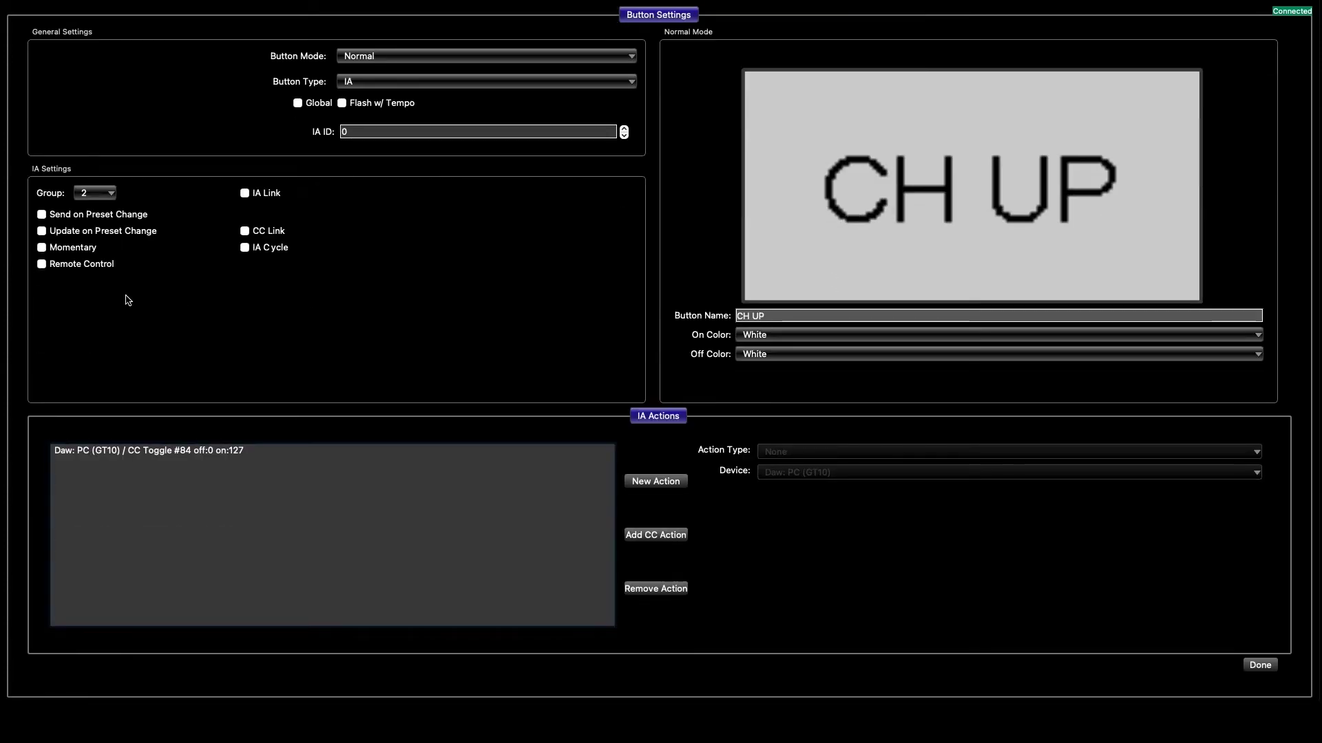
click(1264, 671)
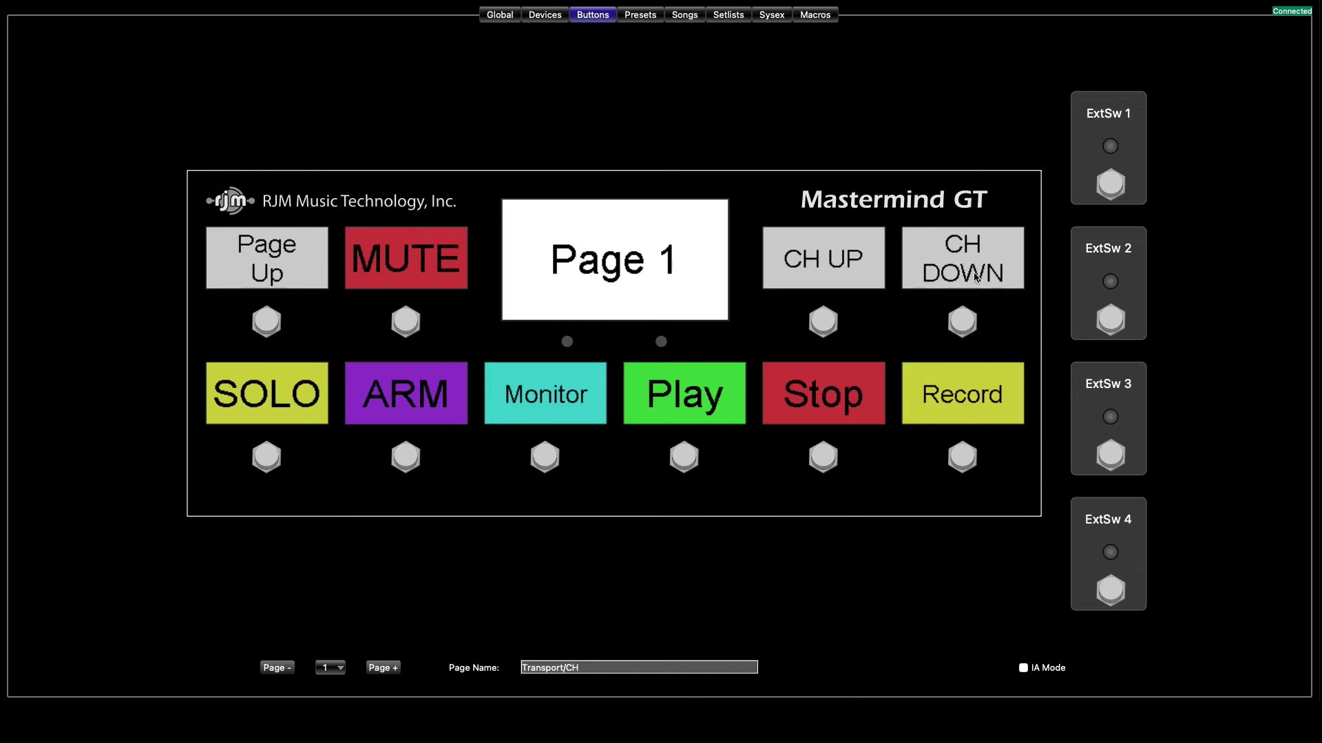
double_click(871, 273)
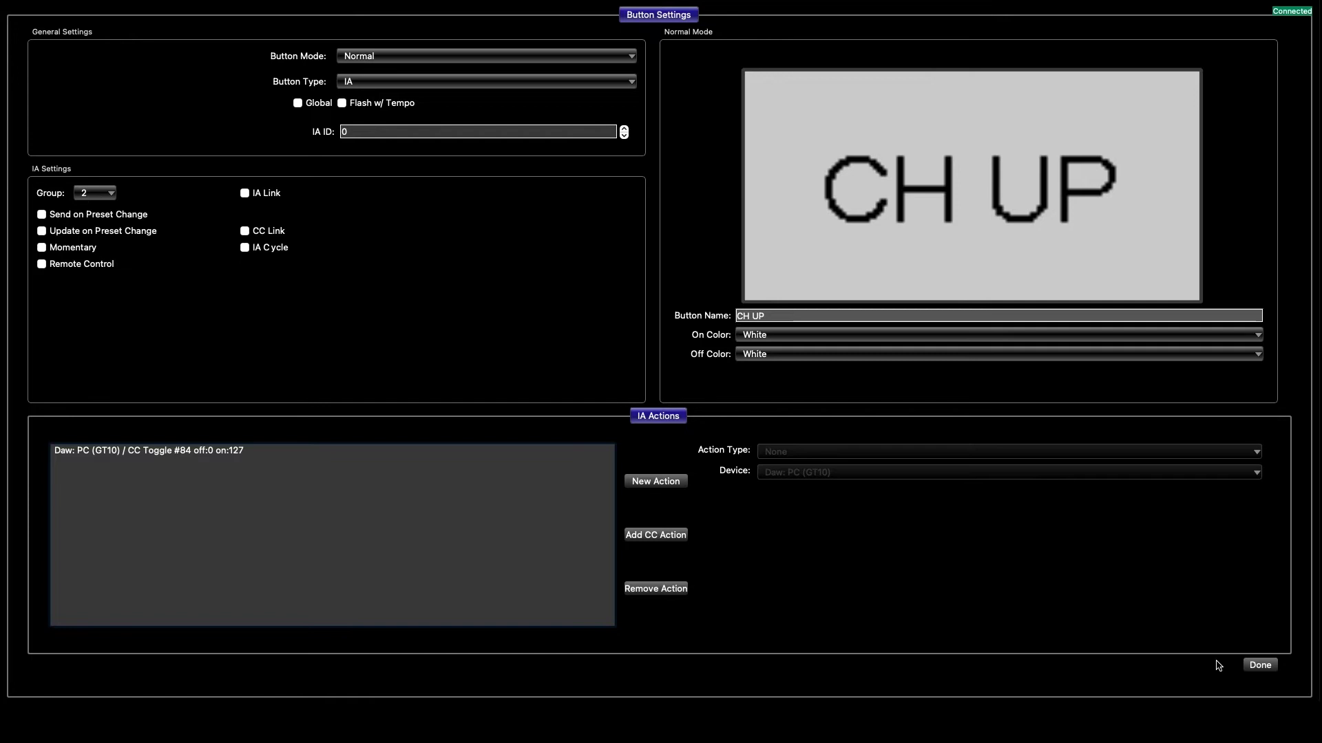
click(1256, 665)
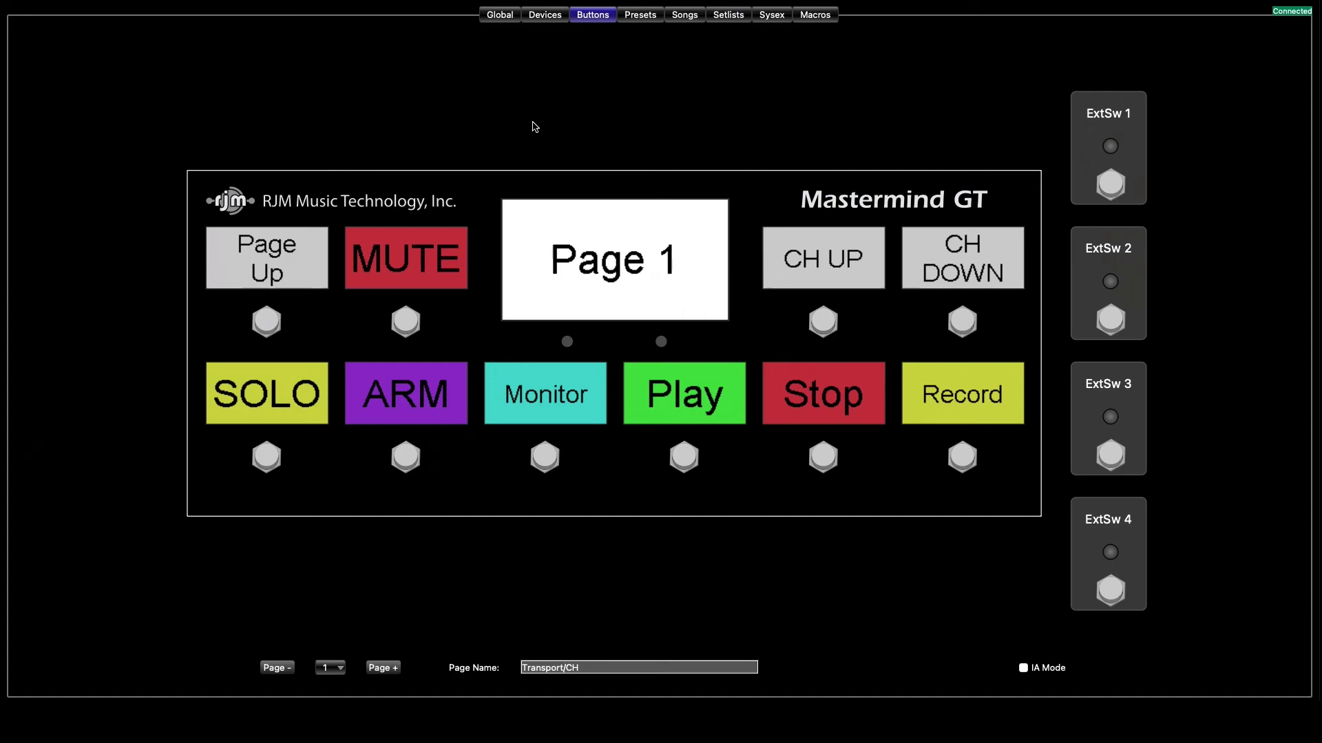
click(501, 17)
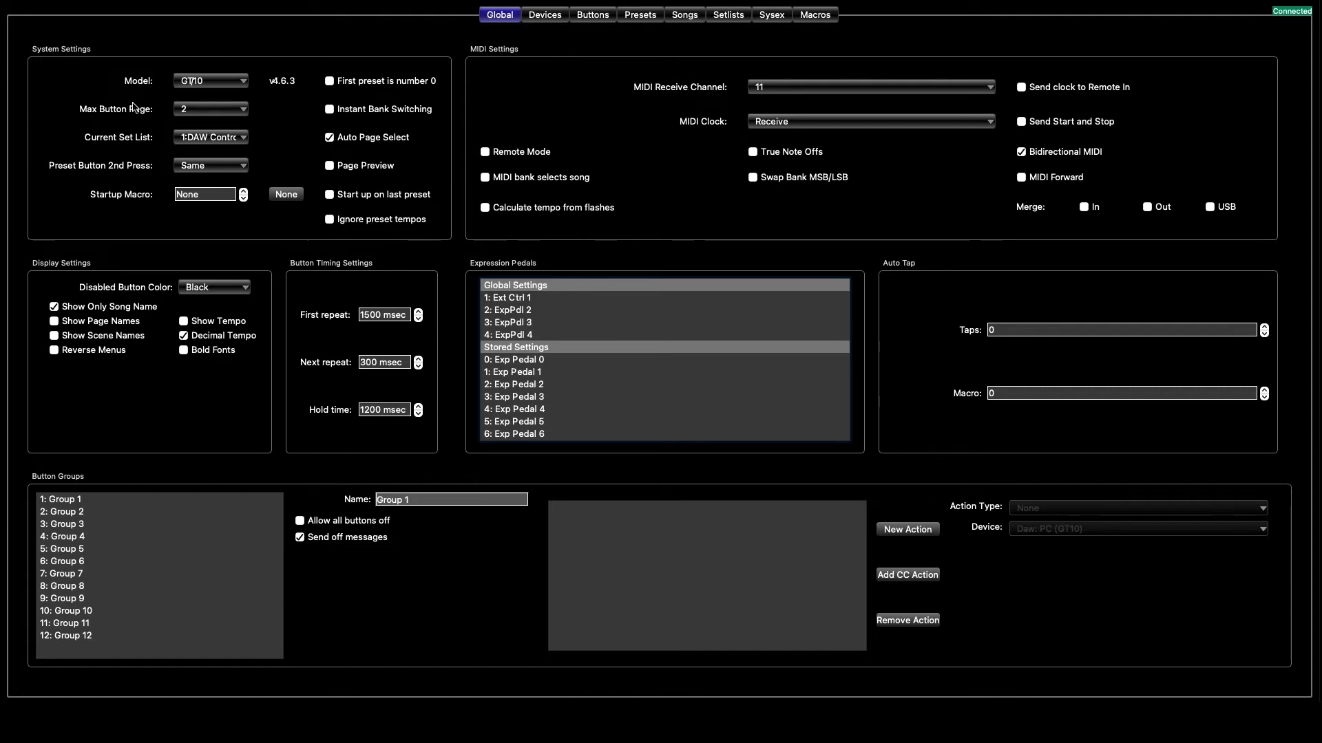
- Keep Max Button Page at 2 on the Global tab, then view the DAW Controller preset
click(197, 110)
click(201, 110)
click(642, 15)
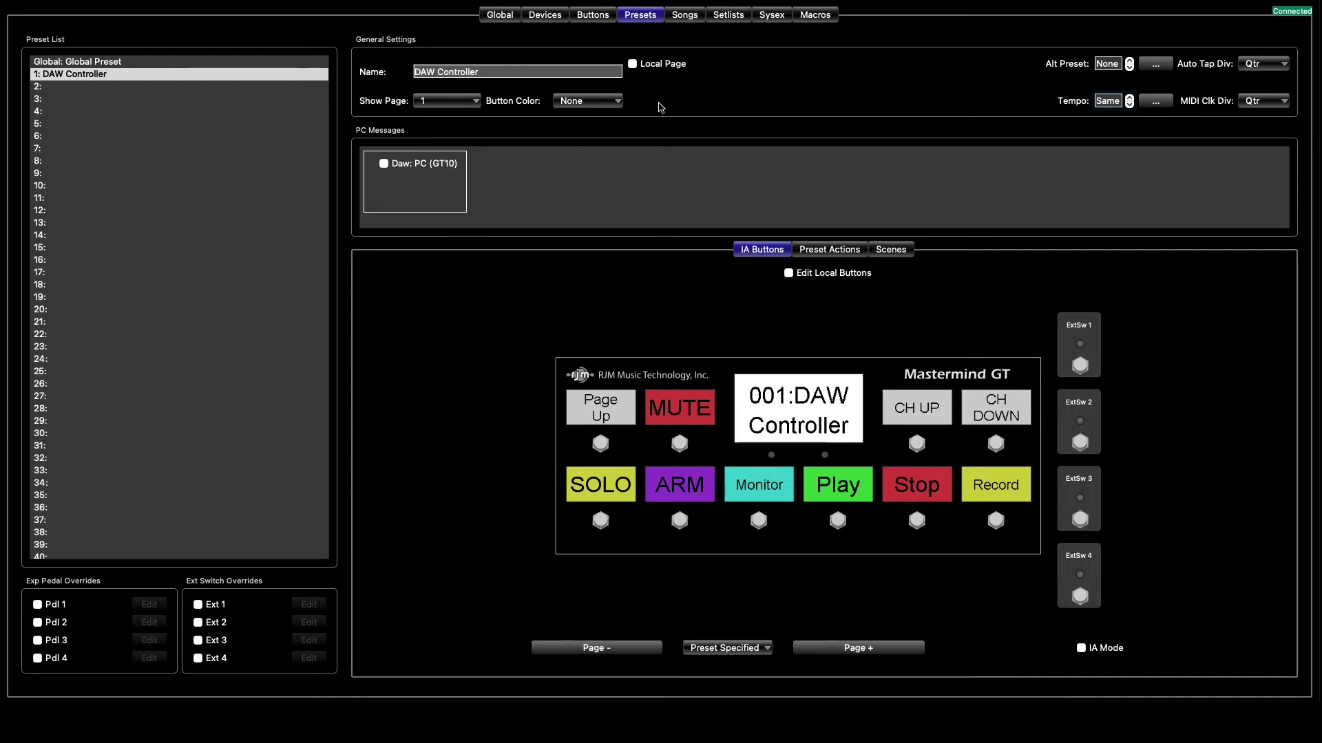
- Browse the Songs and Setlists pages, then keep 1:DAW Controller as the Global current setlist
click(691, 19)
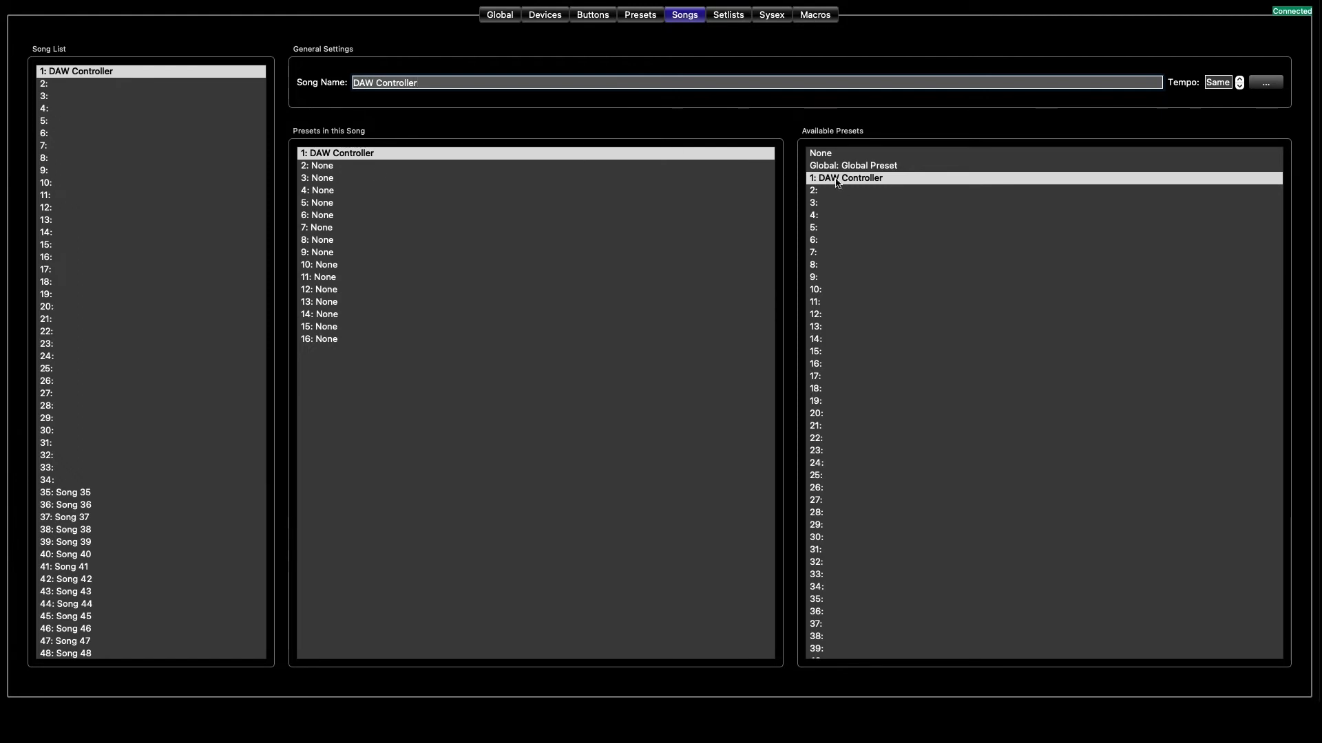
click(731, 15)
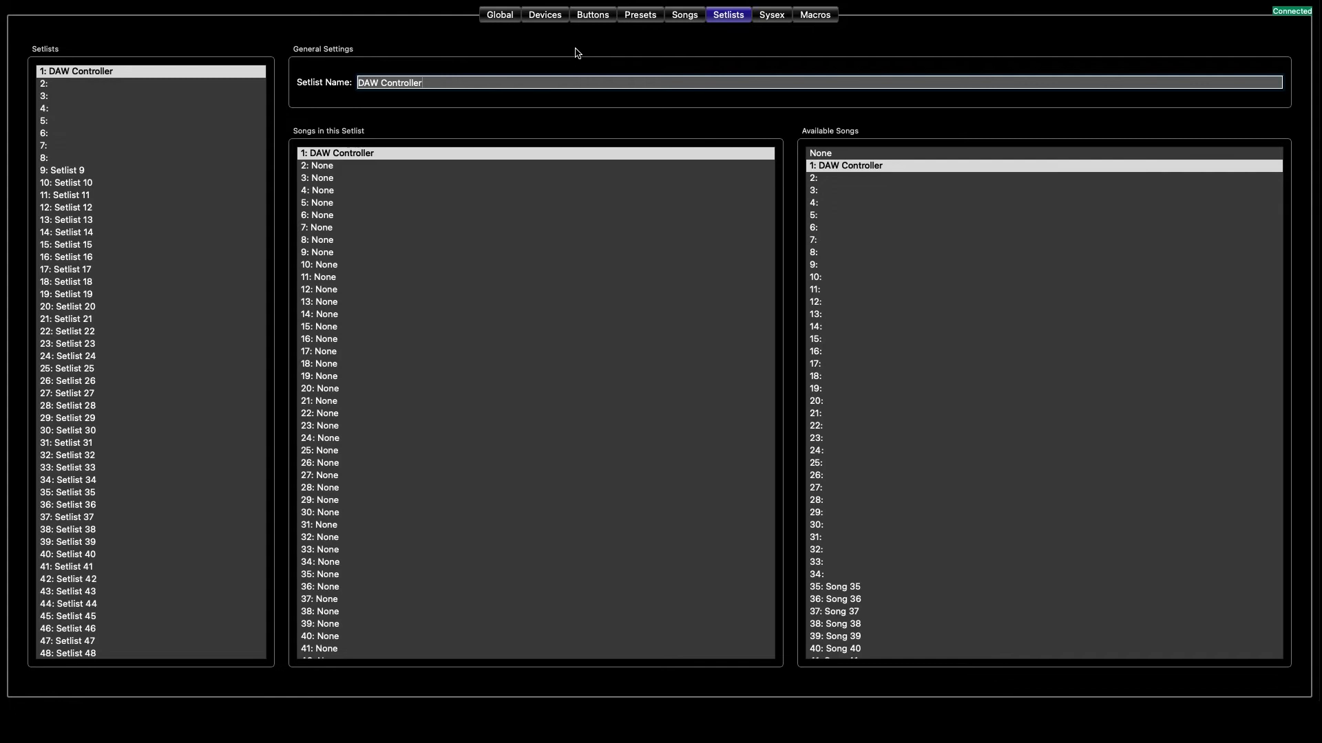
click(501, 16)
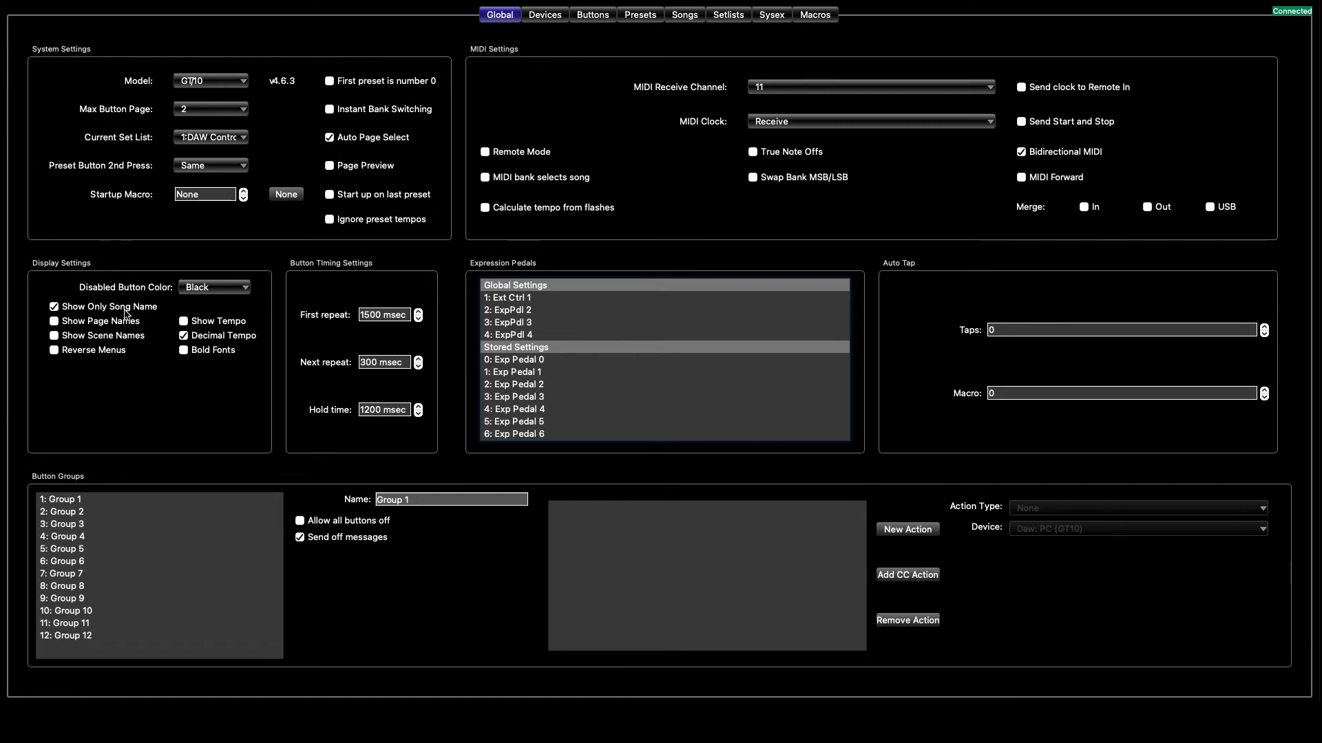
click(228, 139)
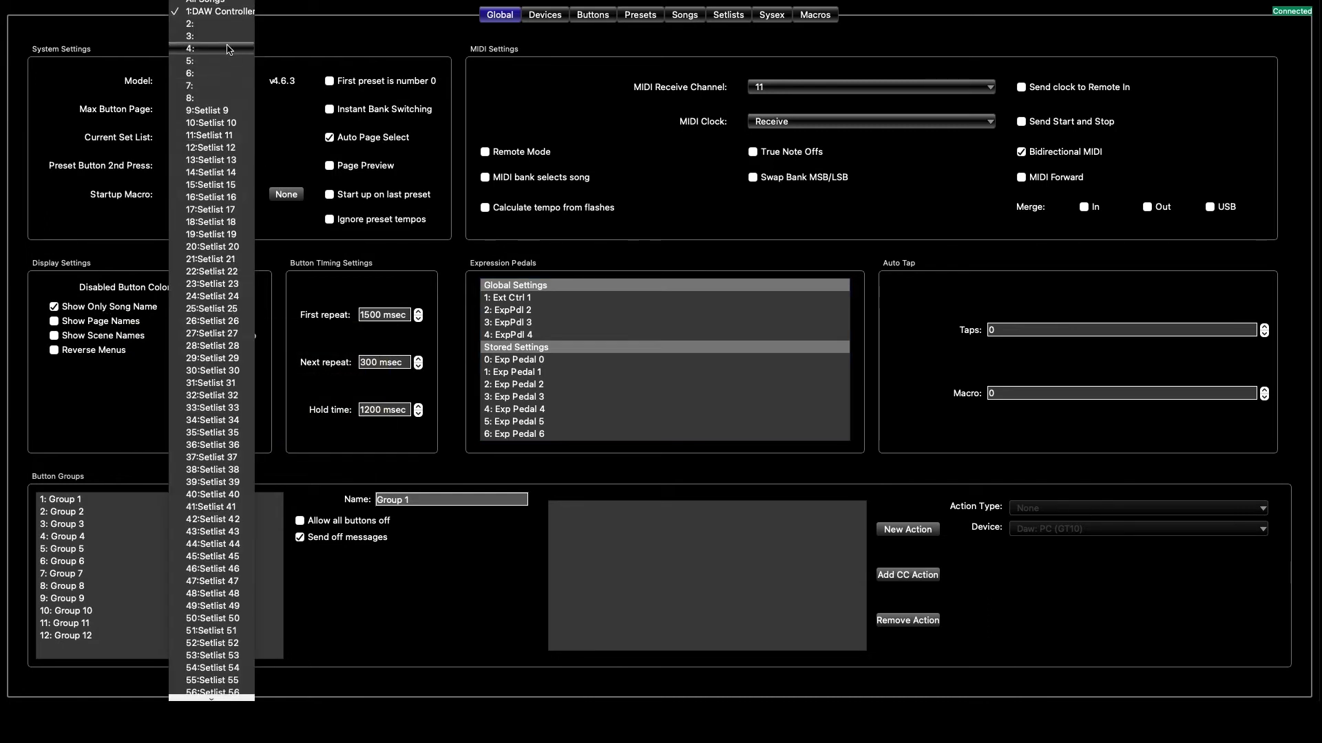
click(219, 12)
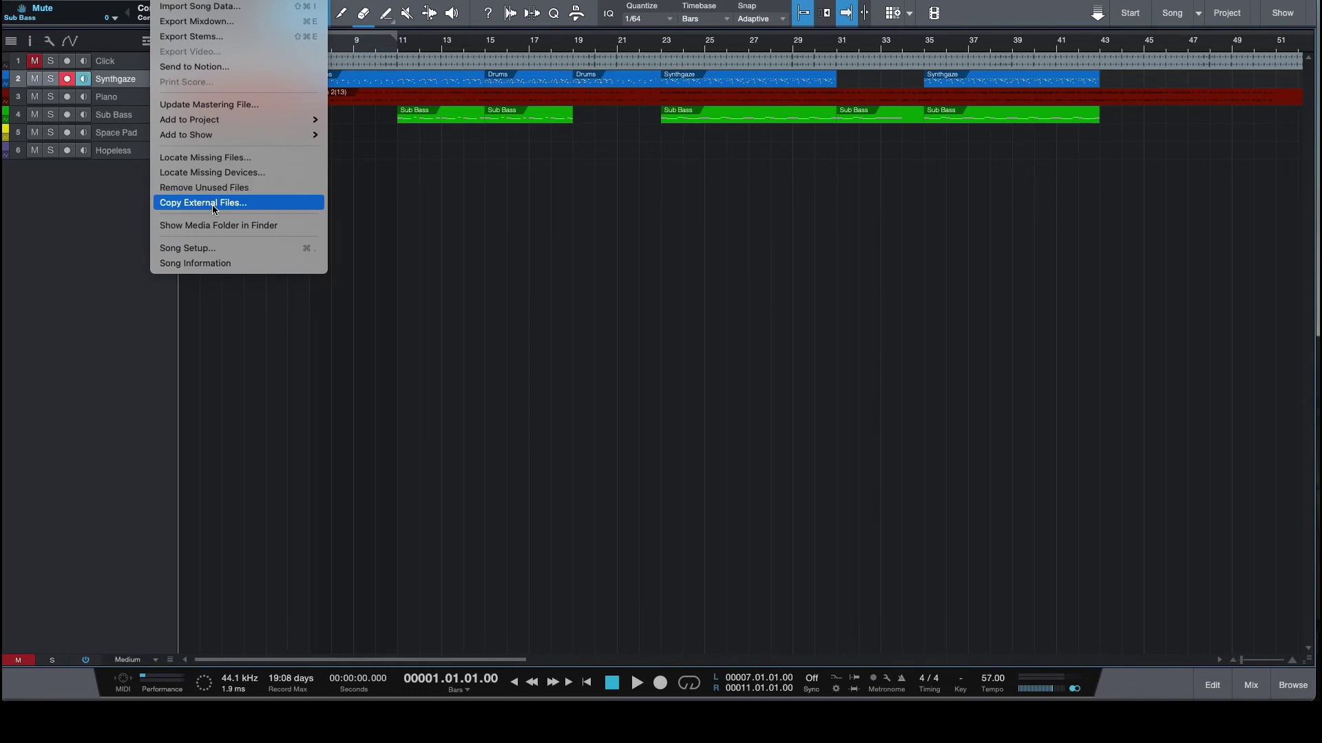
- Go from Song Setup to External Devices preferences and start adding a New Control Surface
click(205, 247)
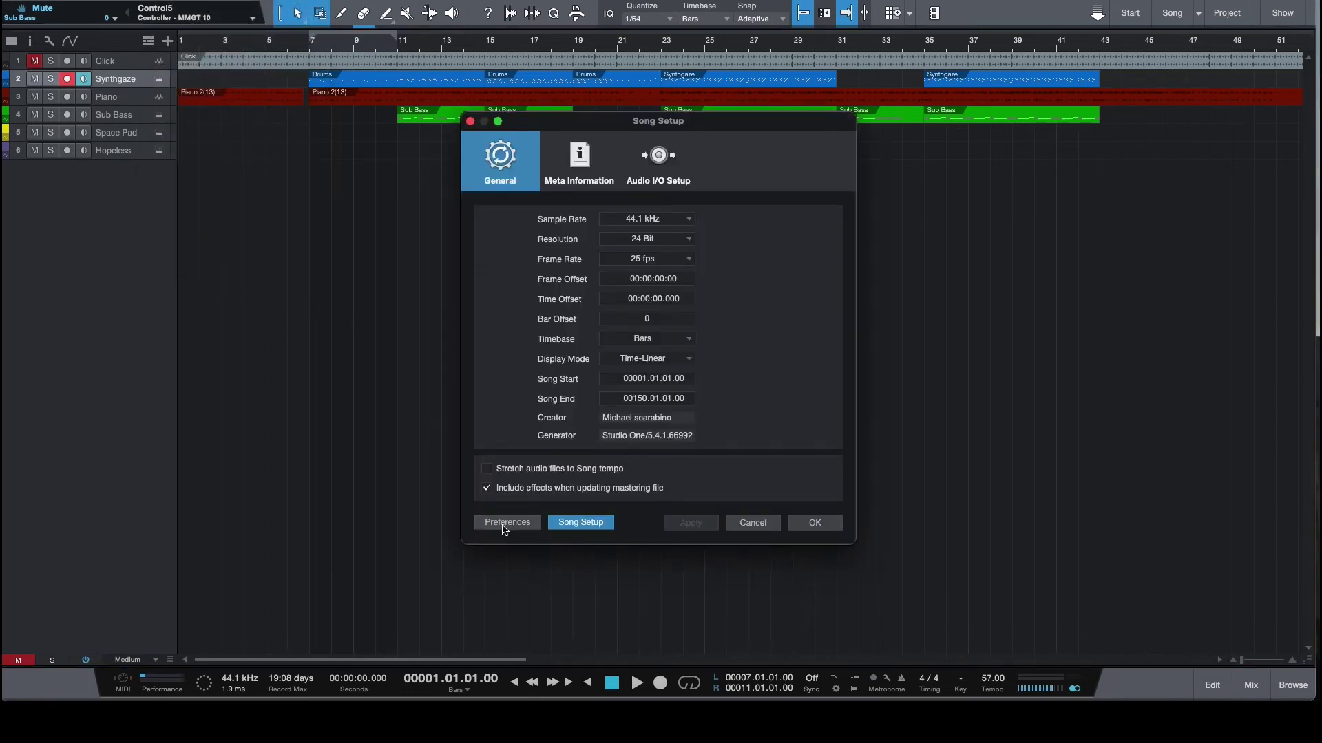
click(517, 521)
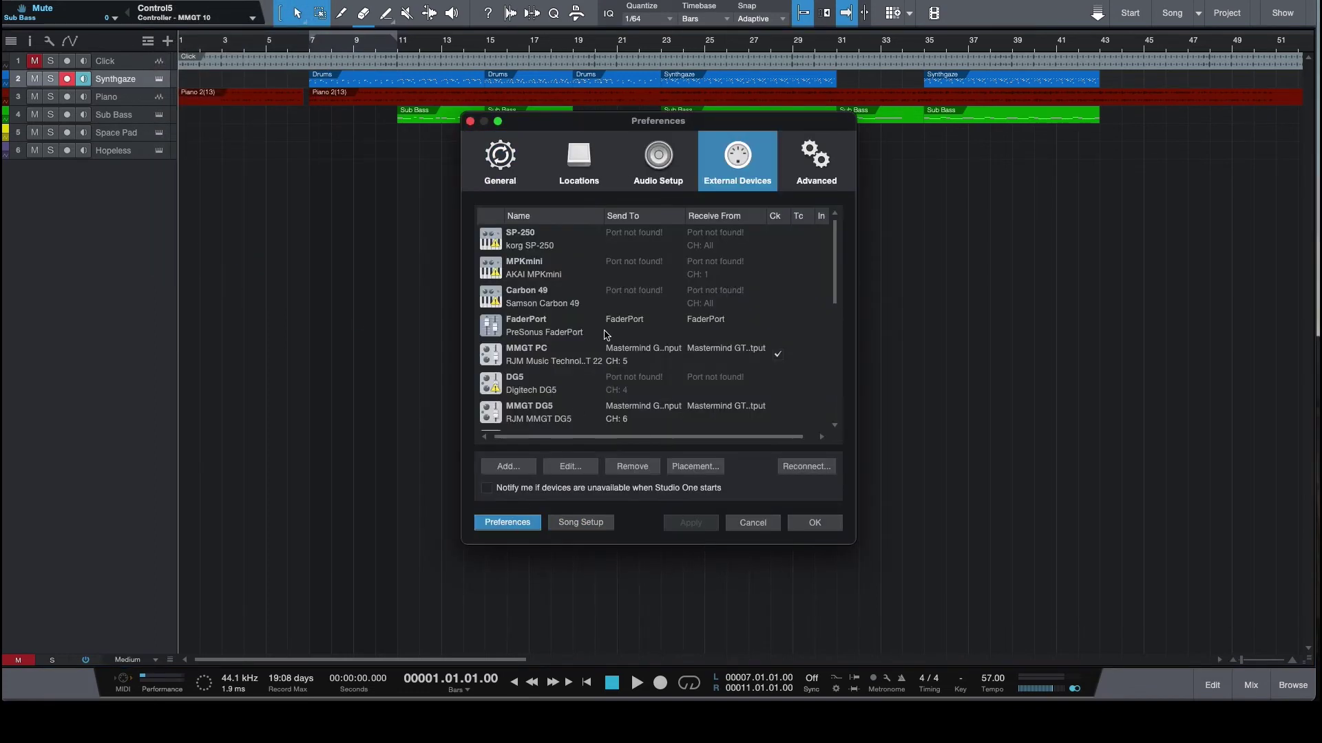
click(520, 469)
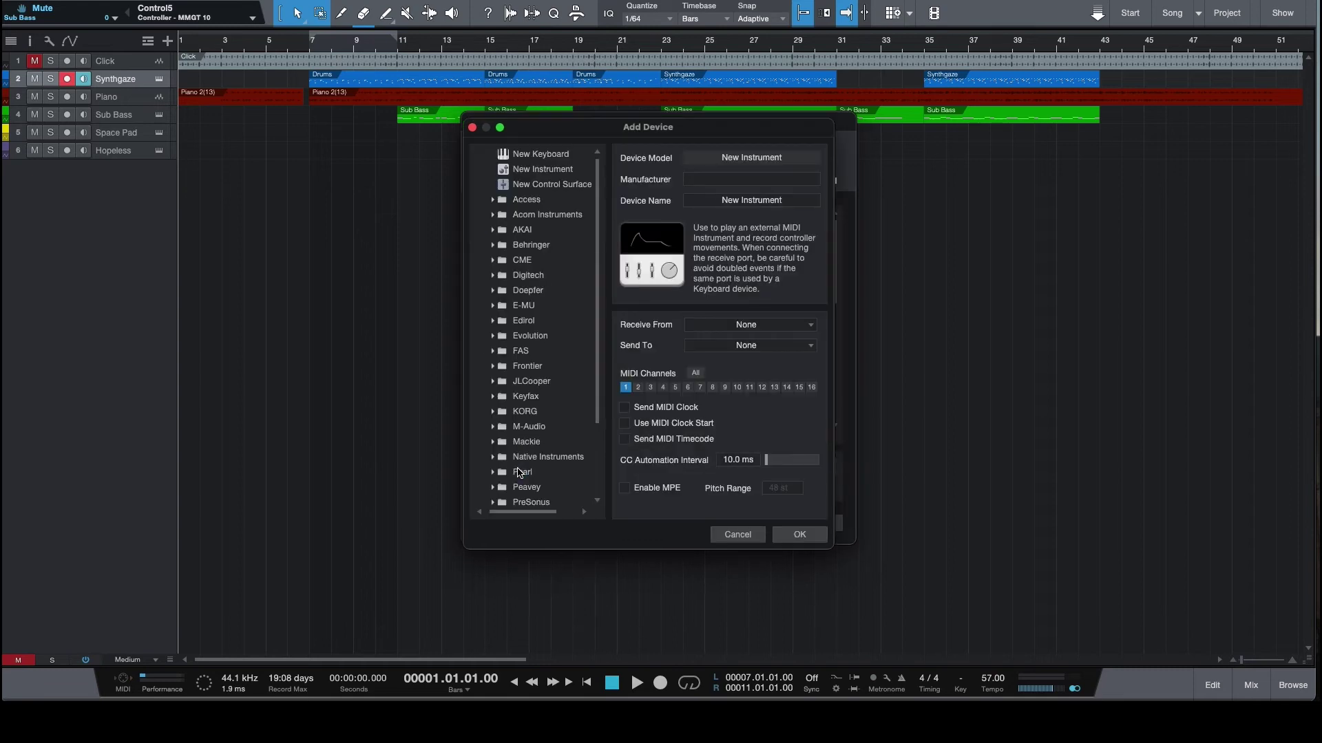
click(554, 188)
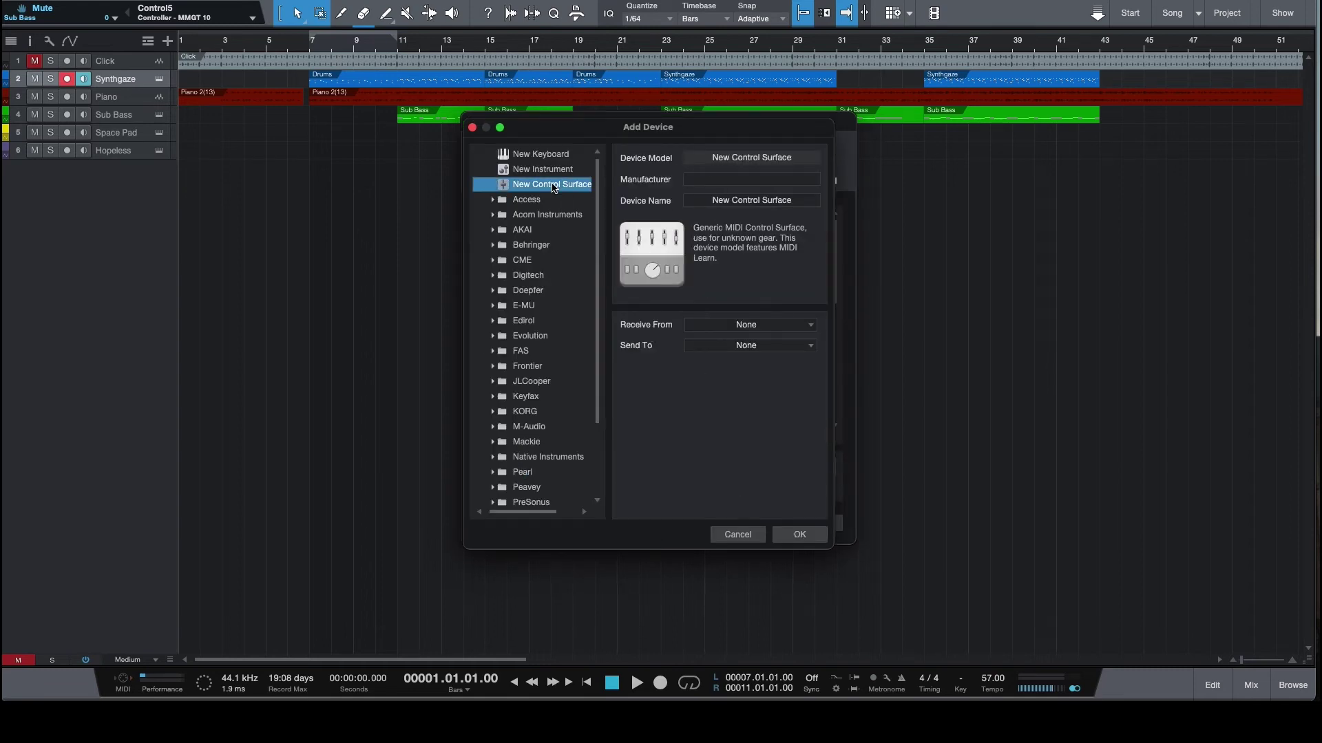
- Enter manufacturer 'RJM Music Technology' and device name 'MMGT10 - Remote'
click(736, 178)
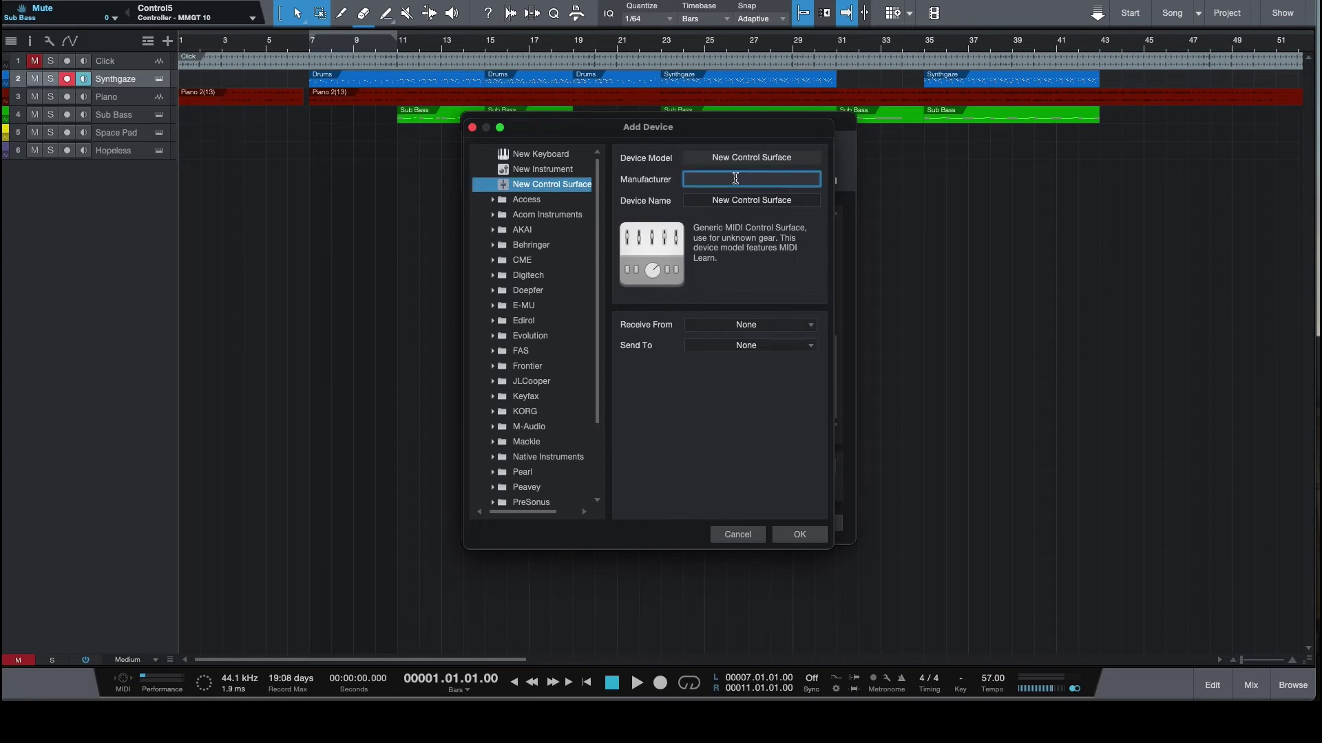
text(RJM Music Technology)
key(Tab)
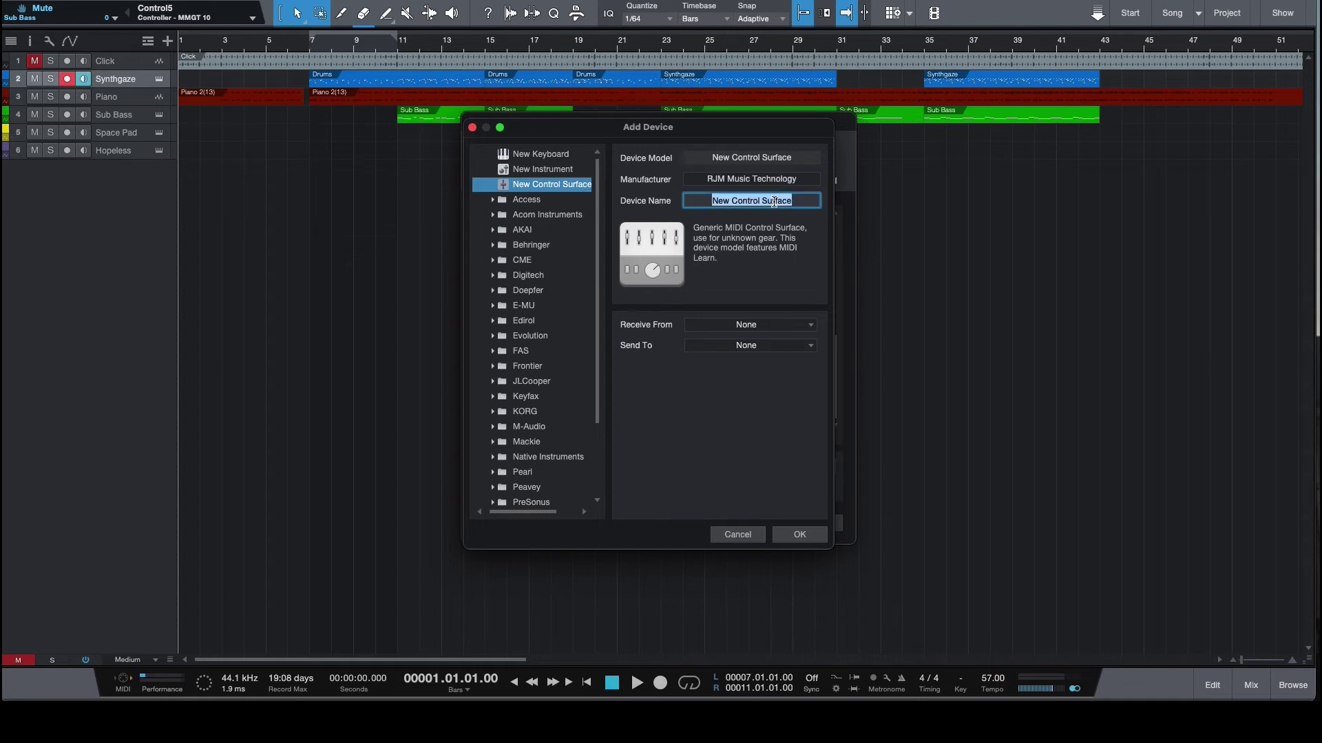
text(MMGT)
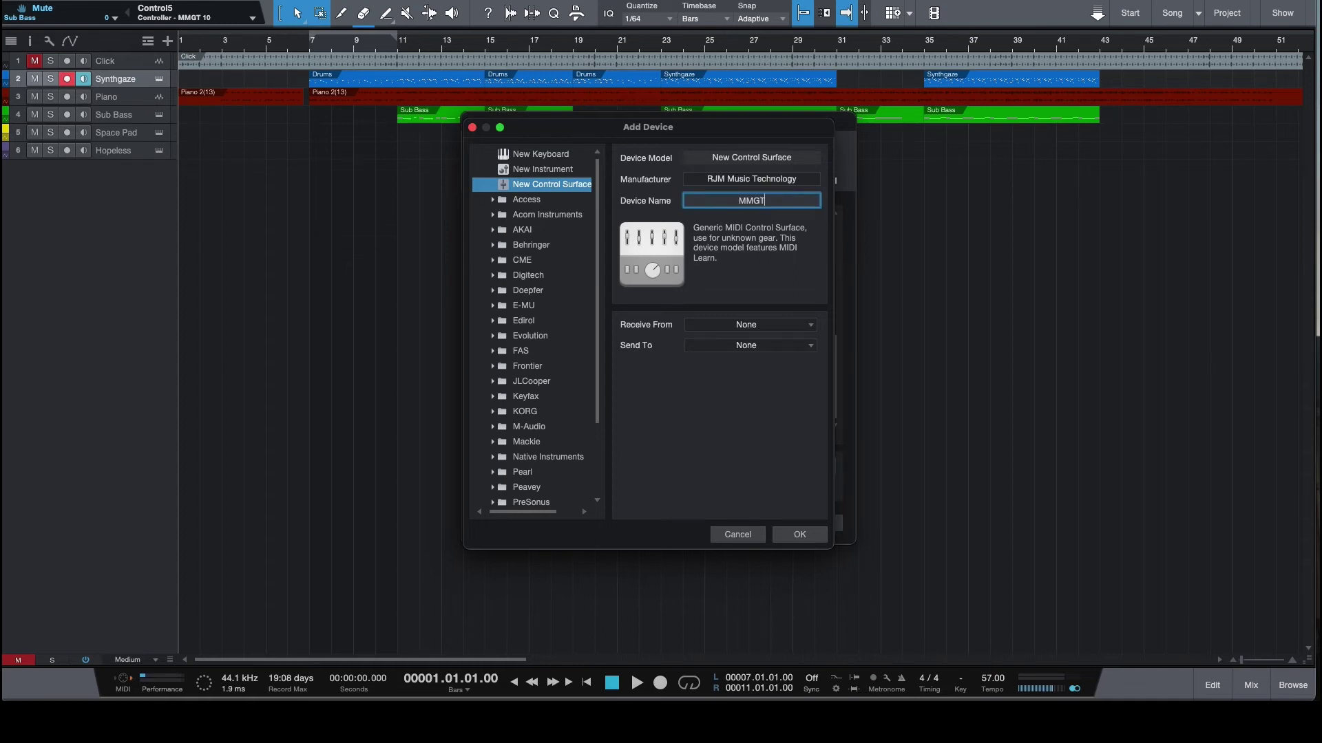
text(10 - Remote)
click(767, 257)
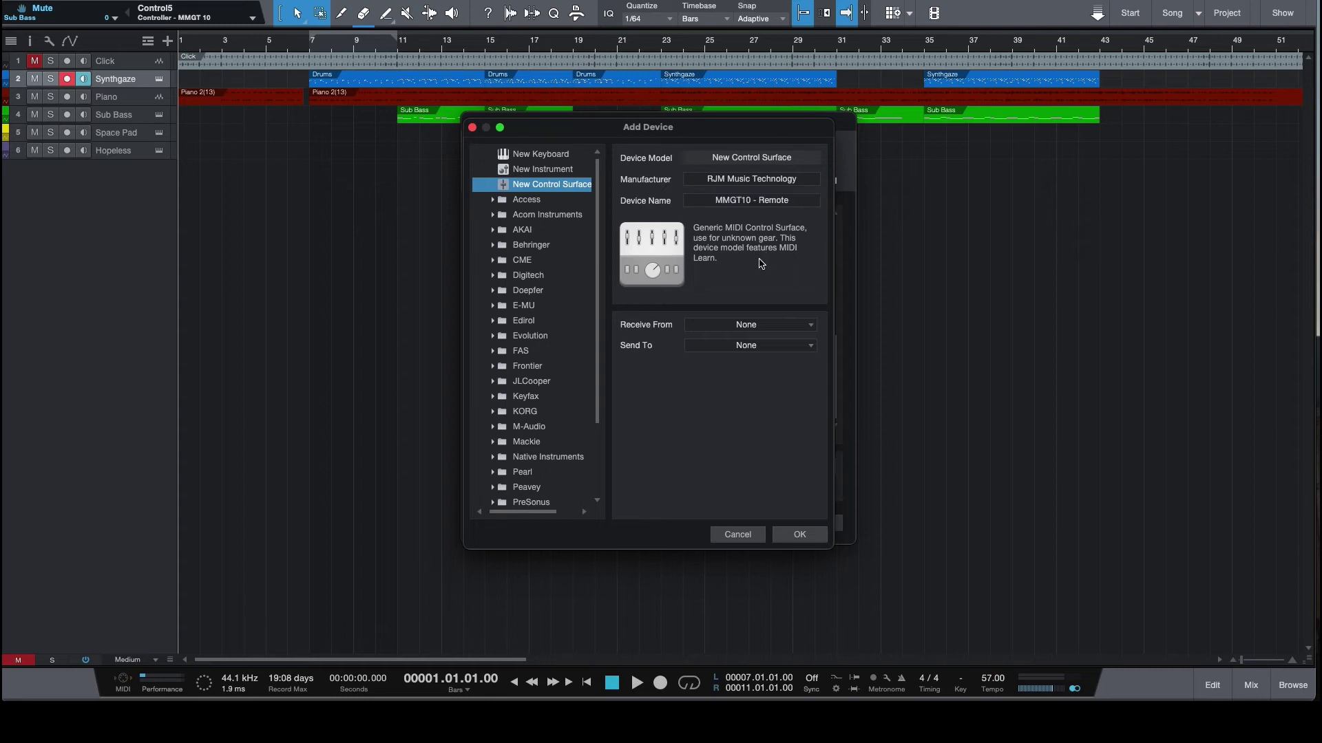
- Route receive from MMGT Output and send to MMGT Input, then cancel without adding the device
click(736, 327)
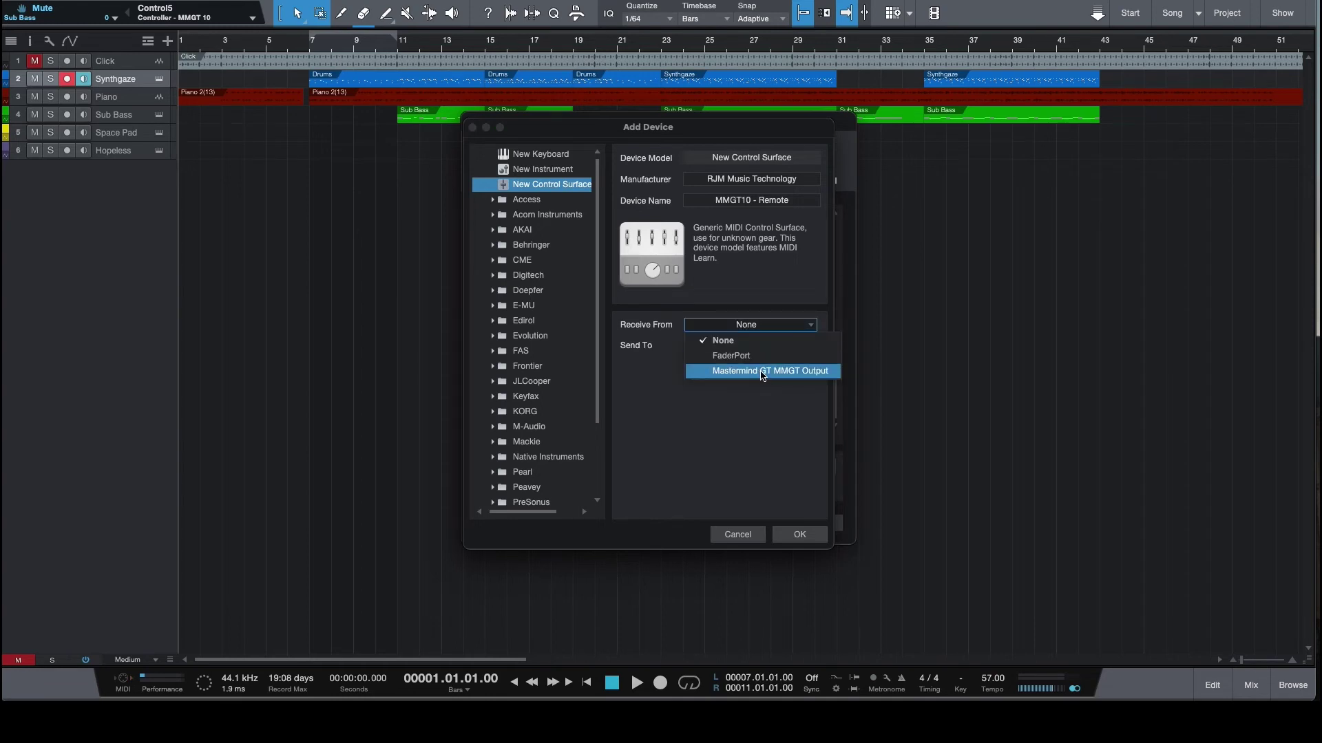
click(762, 372)
click(647, 322)
click(749, 346)
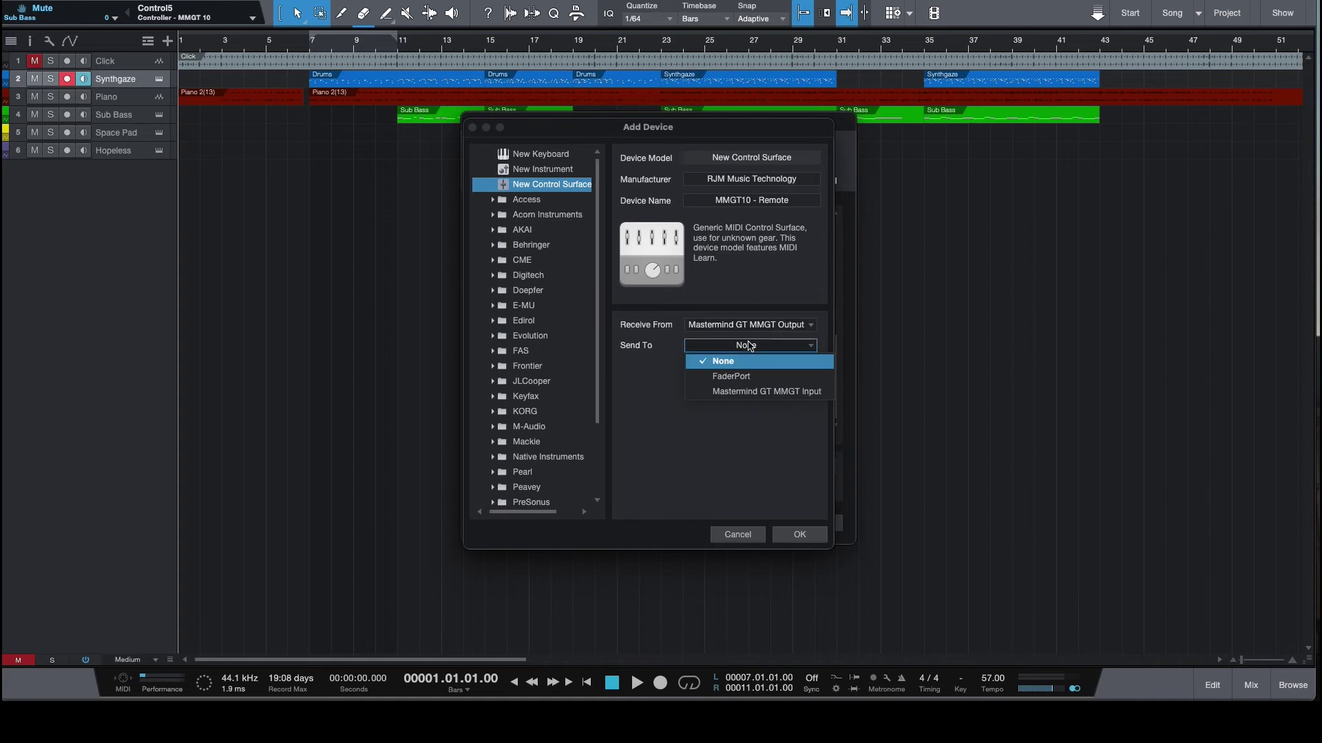
click(763, 392)
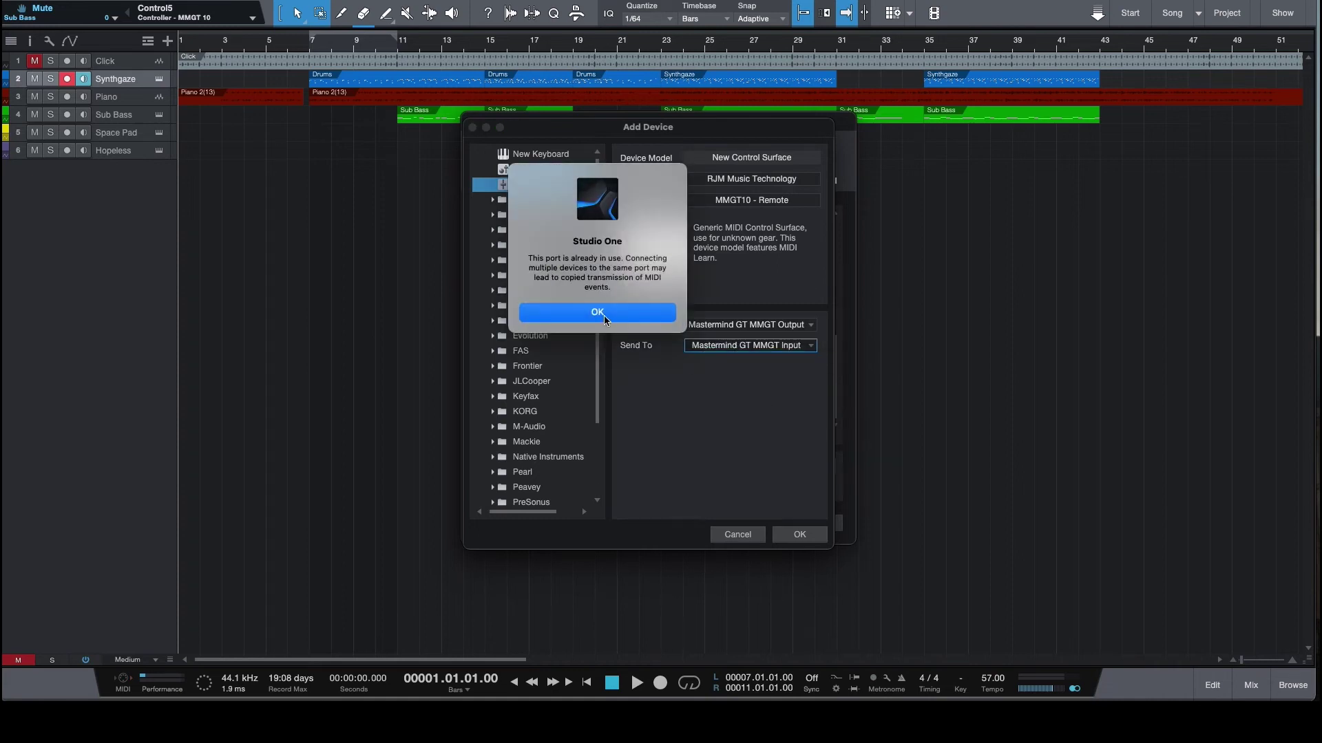
click(603, 314)
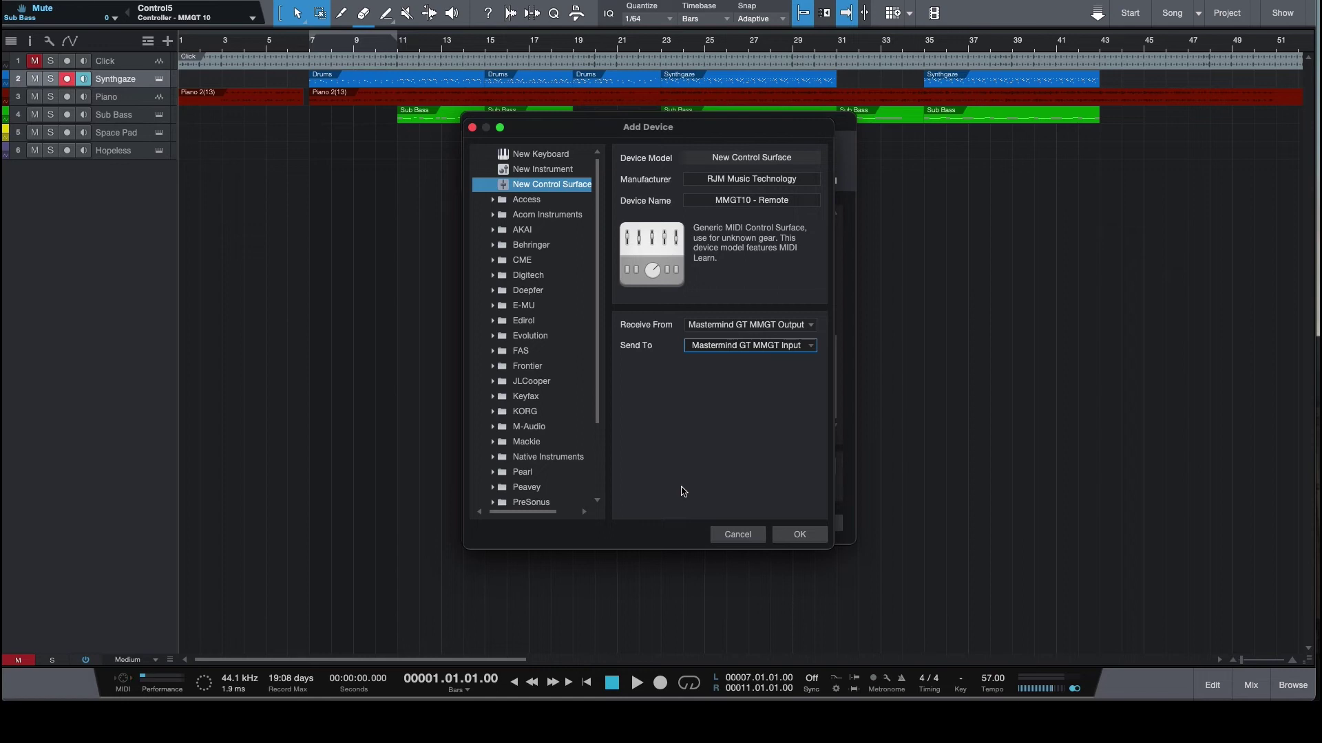
click(751, 536)
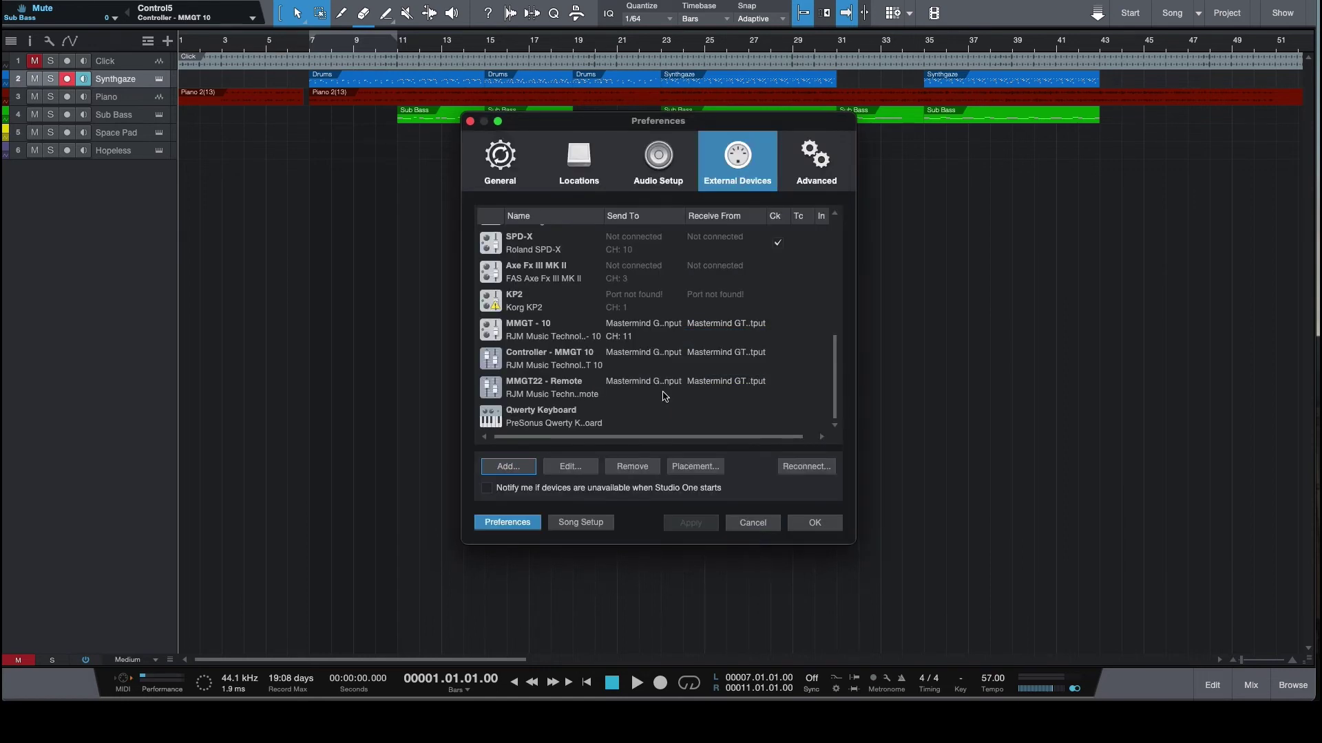
- Close Preferences and bring up the External Devices panel with Shift+Alt+K
key(Escape)
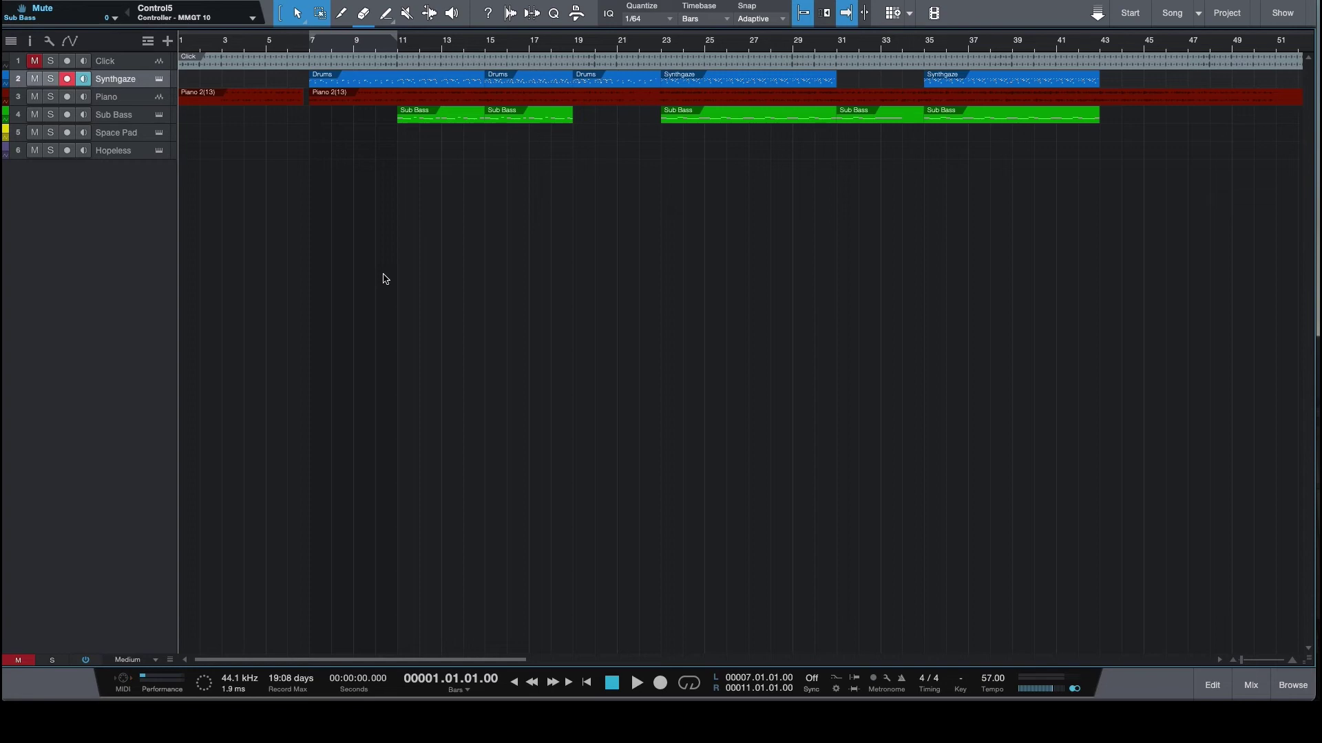
key(shift+alt+k)
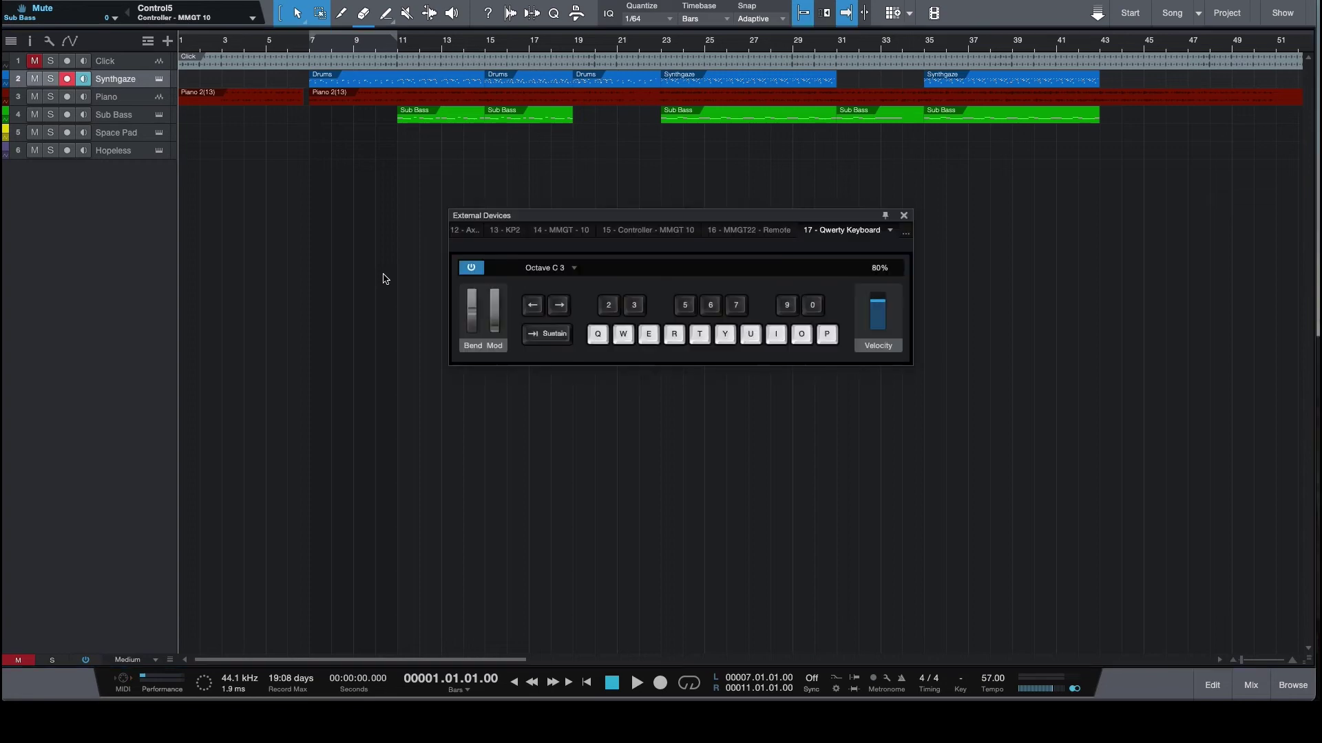
- Show the Controller - MMGT 10 device's controls and turn on MIDI learn
click(679, 231)
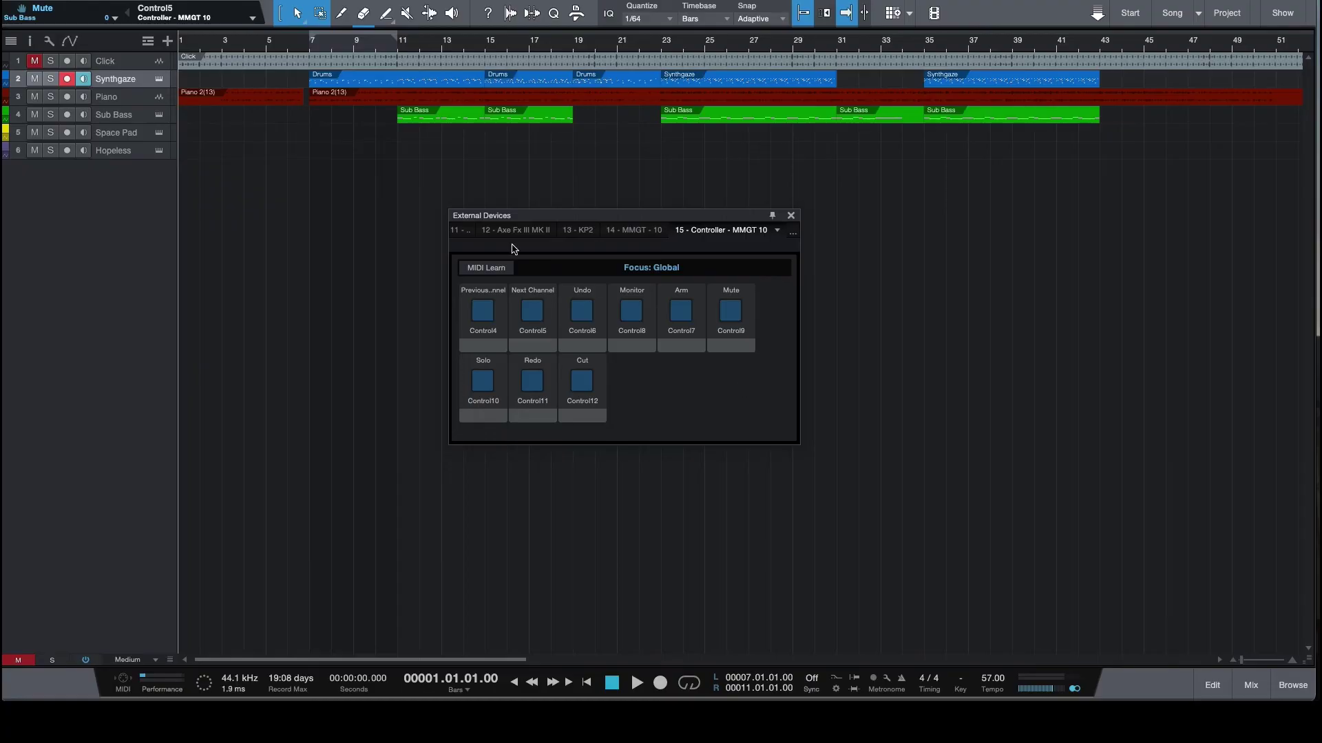
click(482, 269)
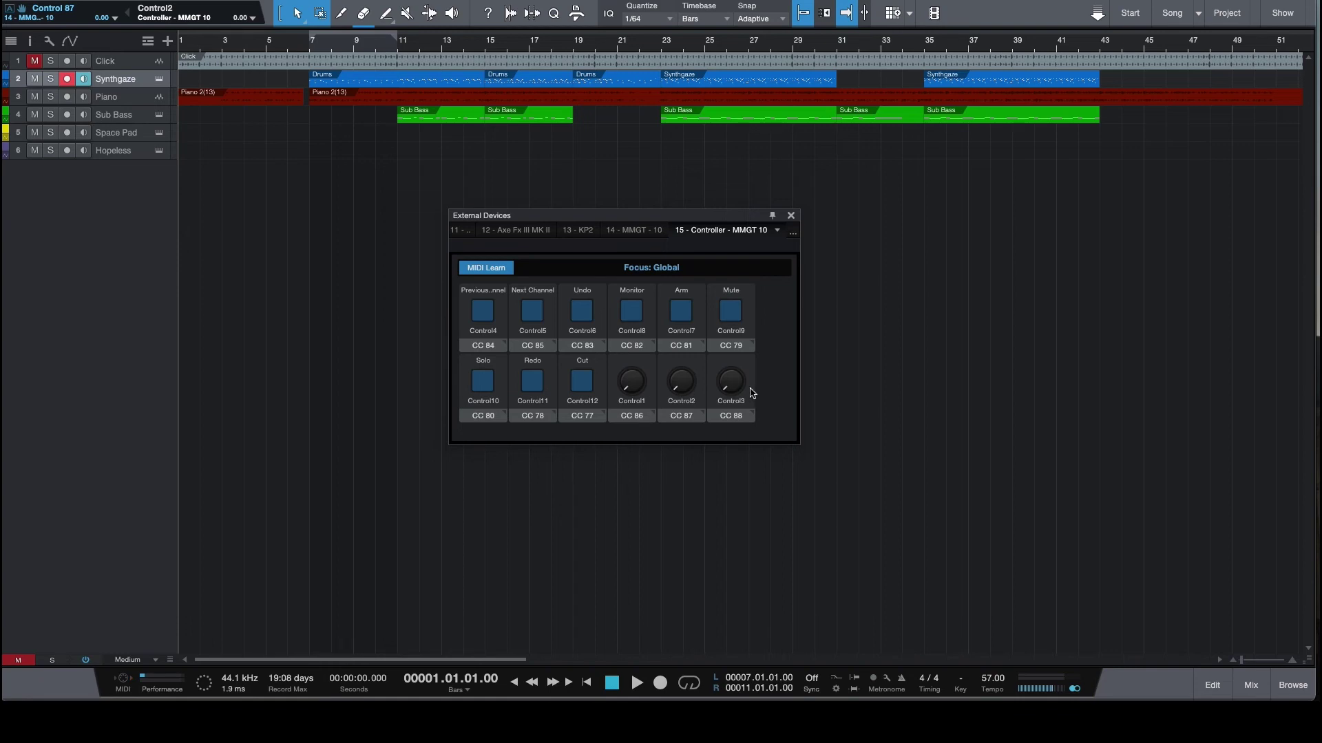
- Convert Control1, Control2 and Control3 (CC 86–88) to press/release buttons and begin assigning Control1's command
right_click(647, 372)
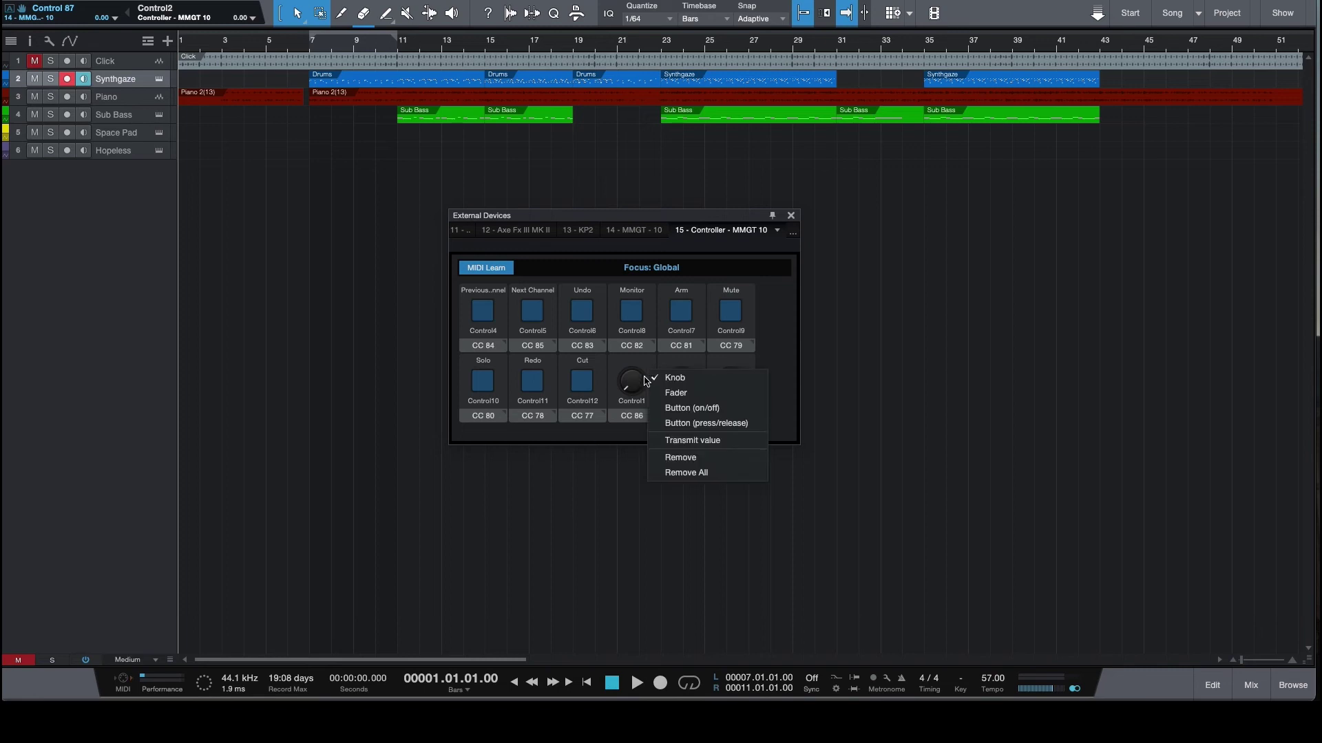
click(716, 426)
right_click(697, 372)
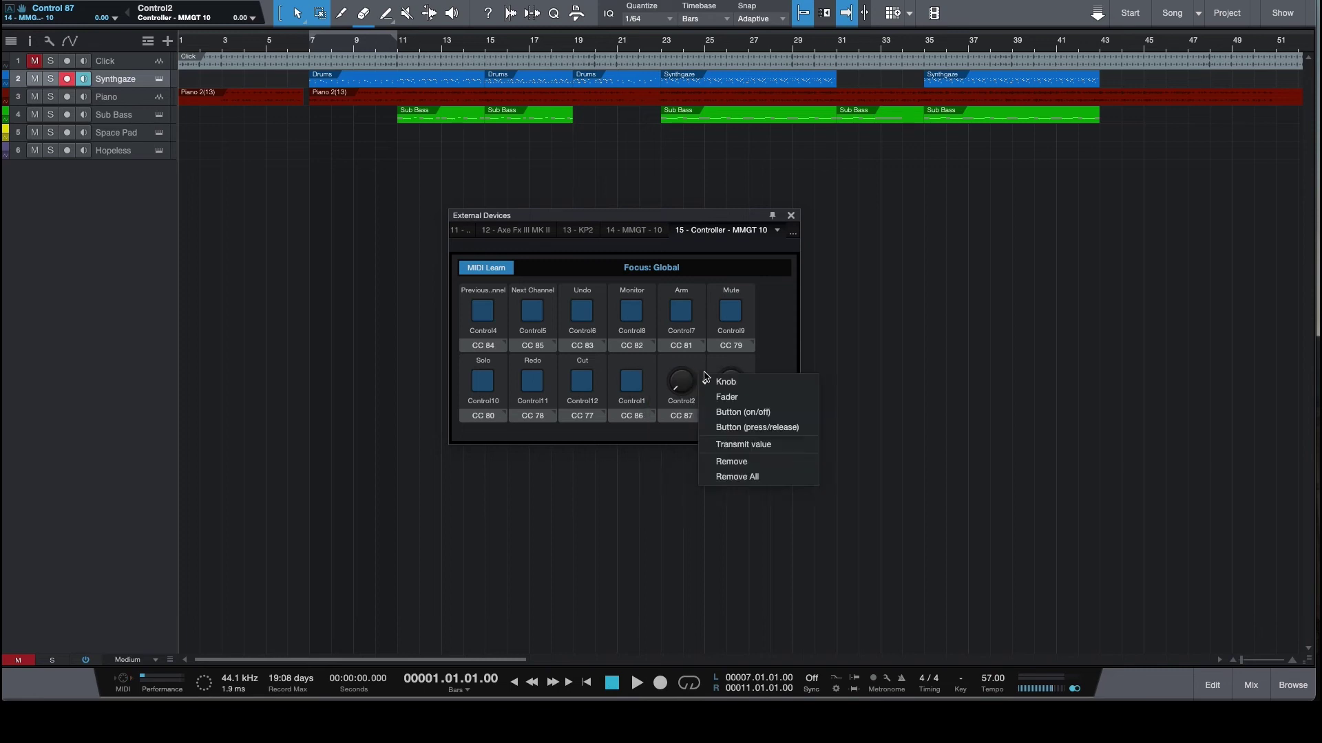
click(755, 410)
right_click(744, 370)
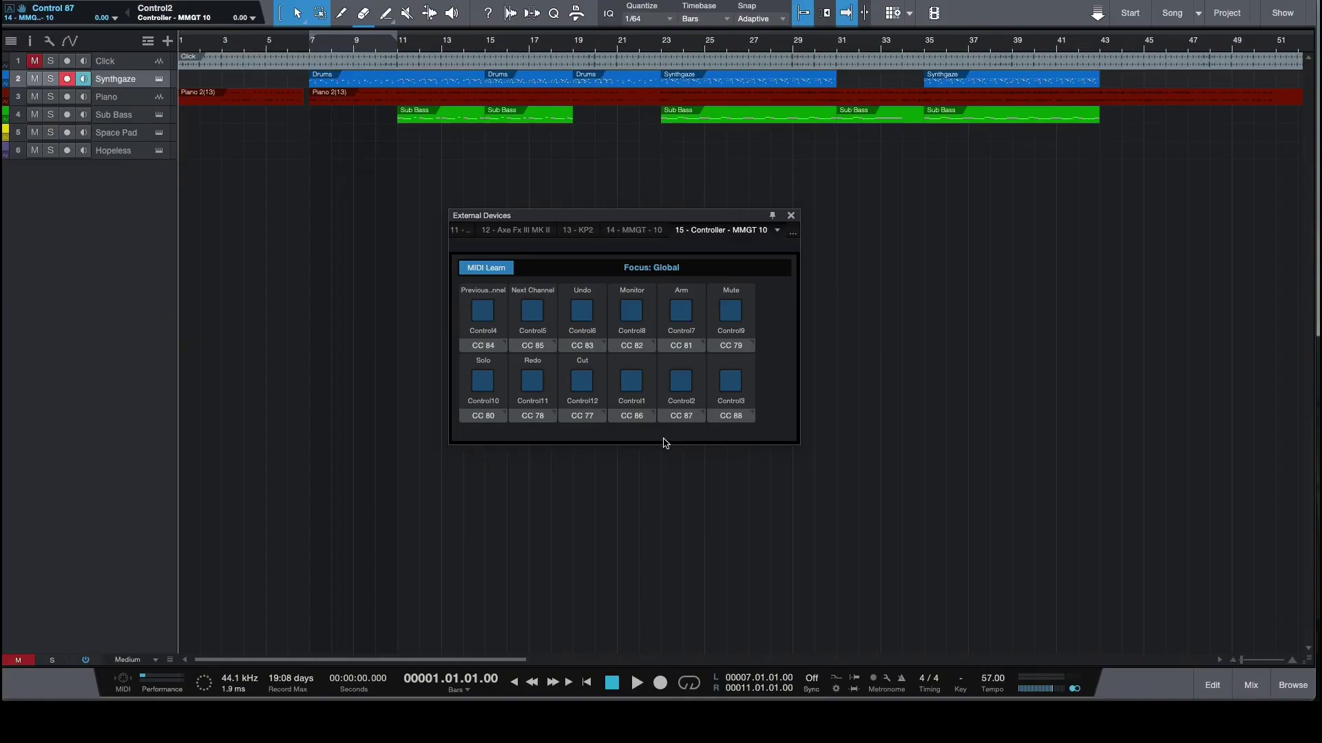
right_click(638, 387)
click(692, 395)
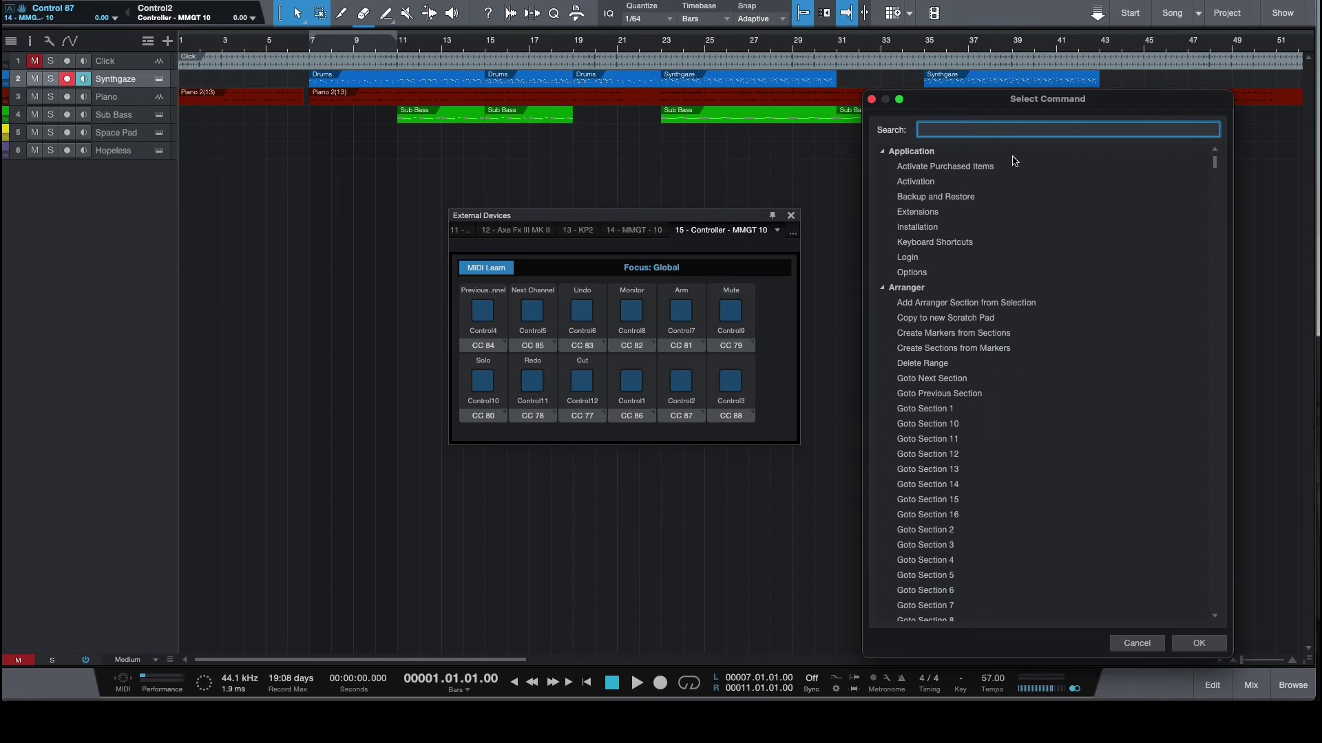
- Search 'start' and assign Transport > Start to Control1, then bring up Control2's options
mouse_move(1216, 167)
mouse_down()
mouse_move(1205, 405)
mouse_move(1197, 150)
mouse_up()
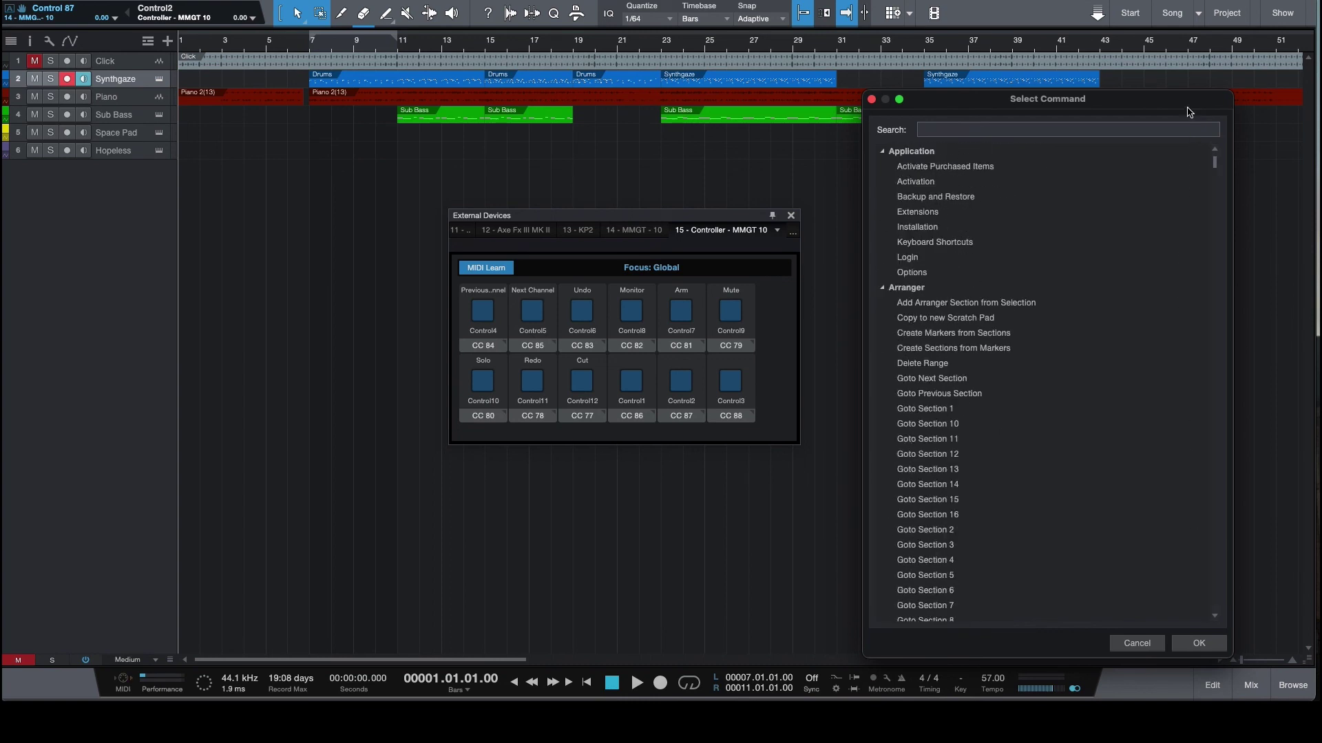
click(1119, 130)
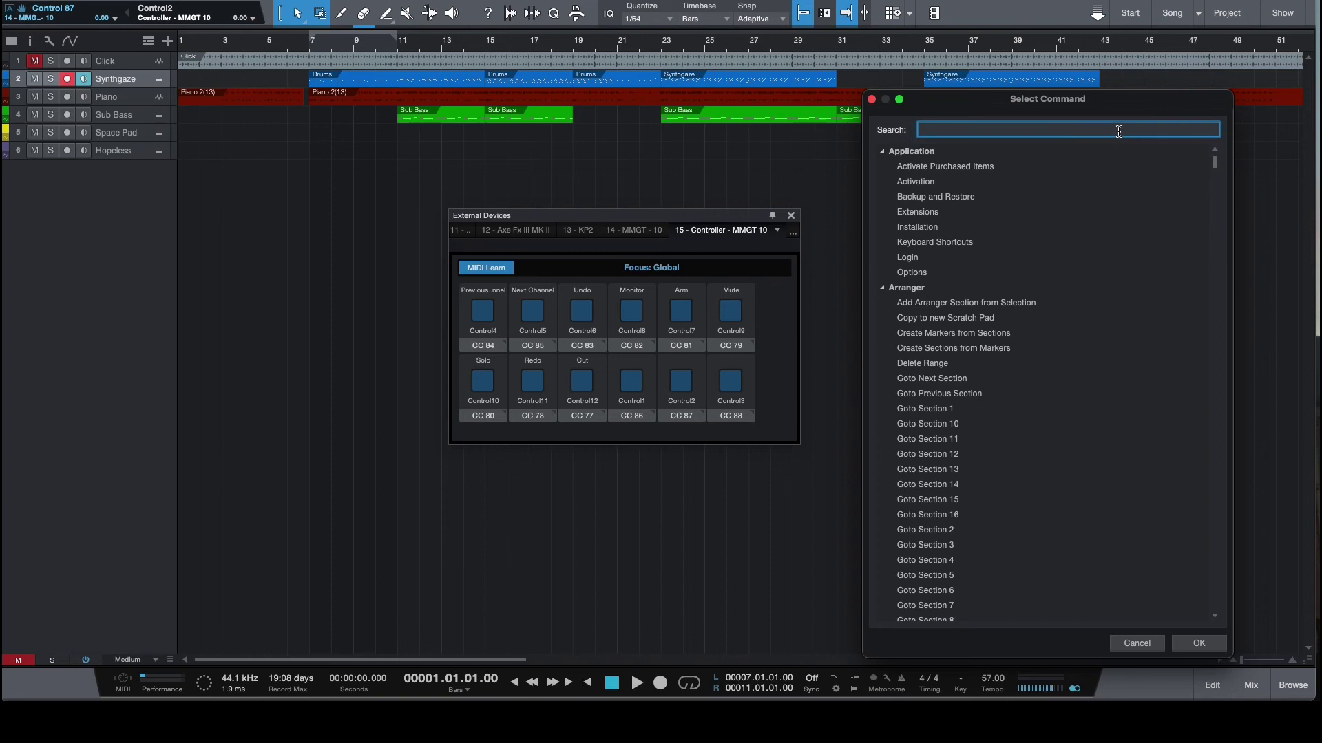
text(start)
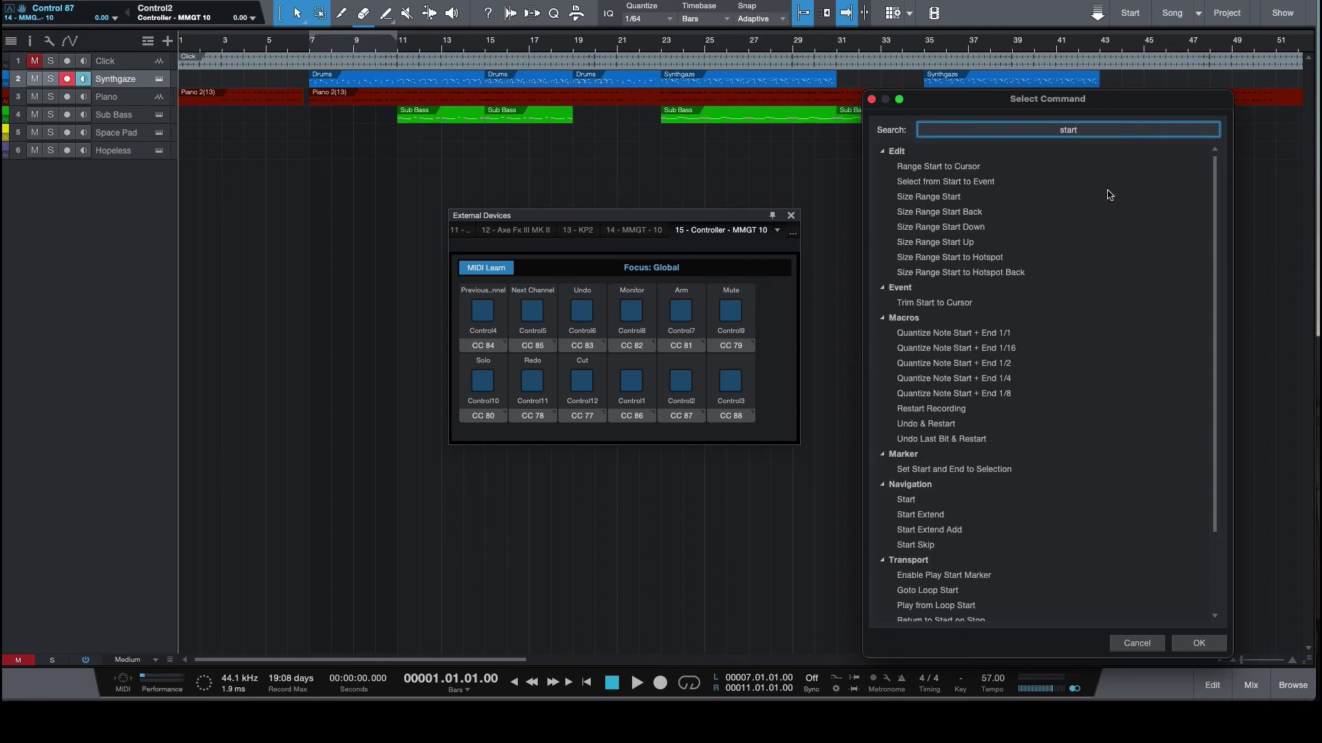
scroll(1115, 337, down, 3)
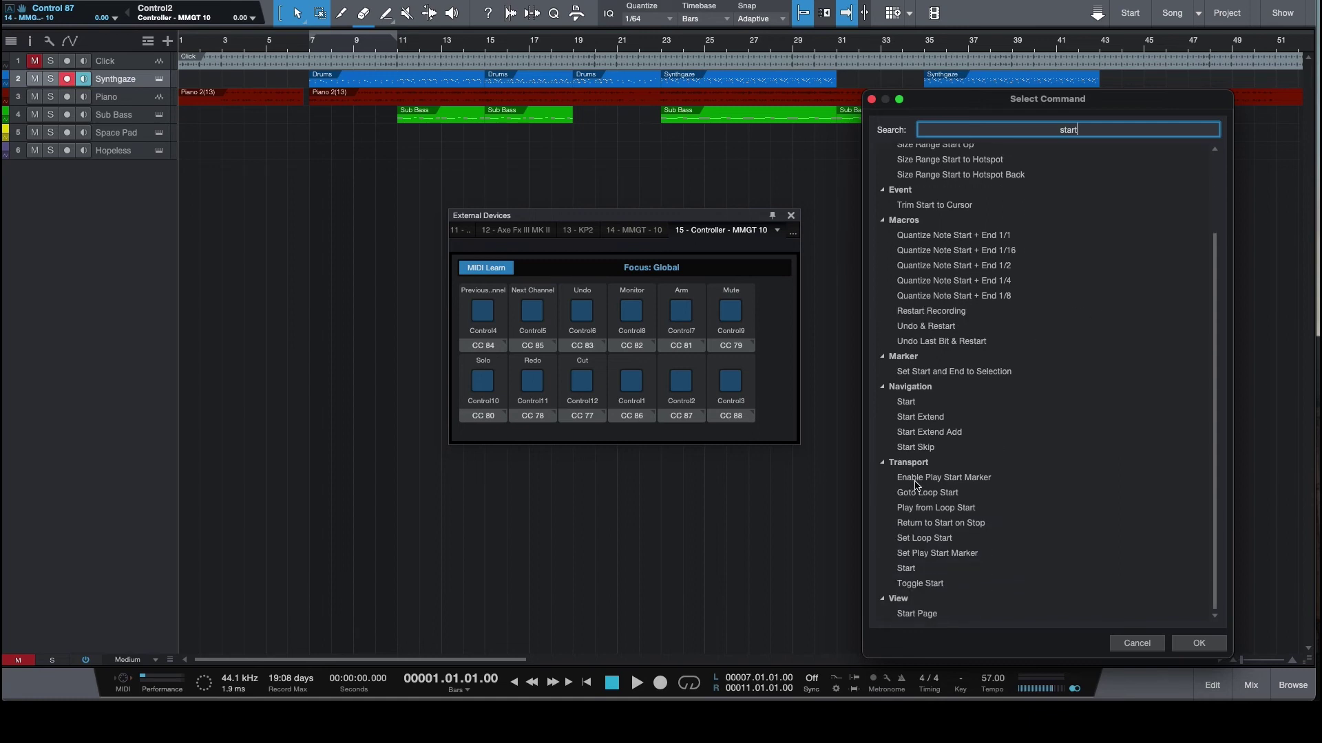
click(920, 568)
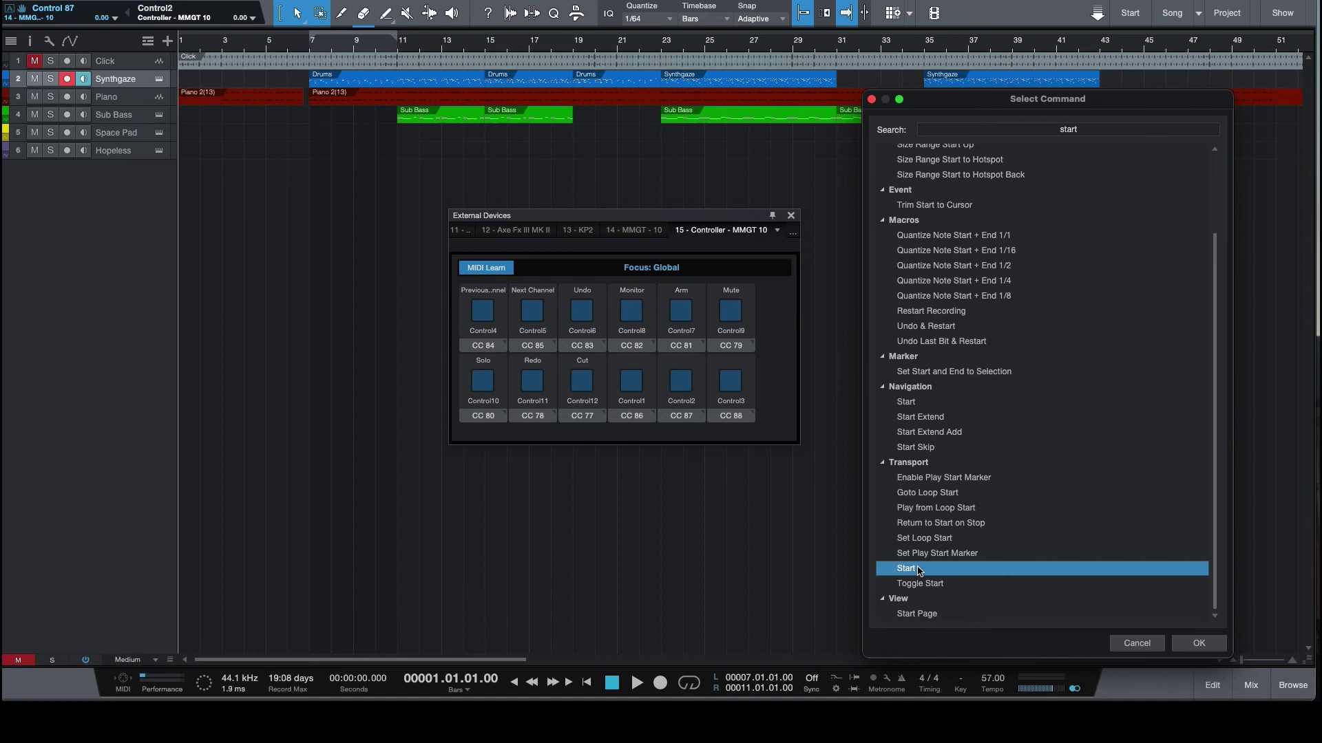
click(1198, 643)
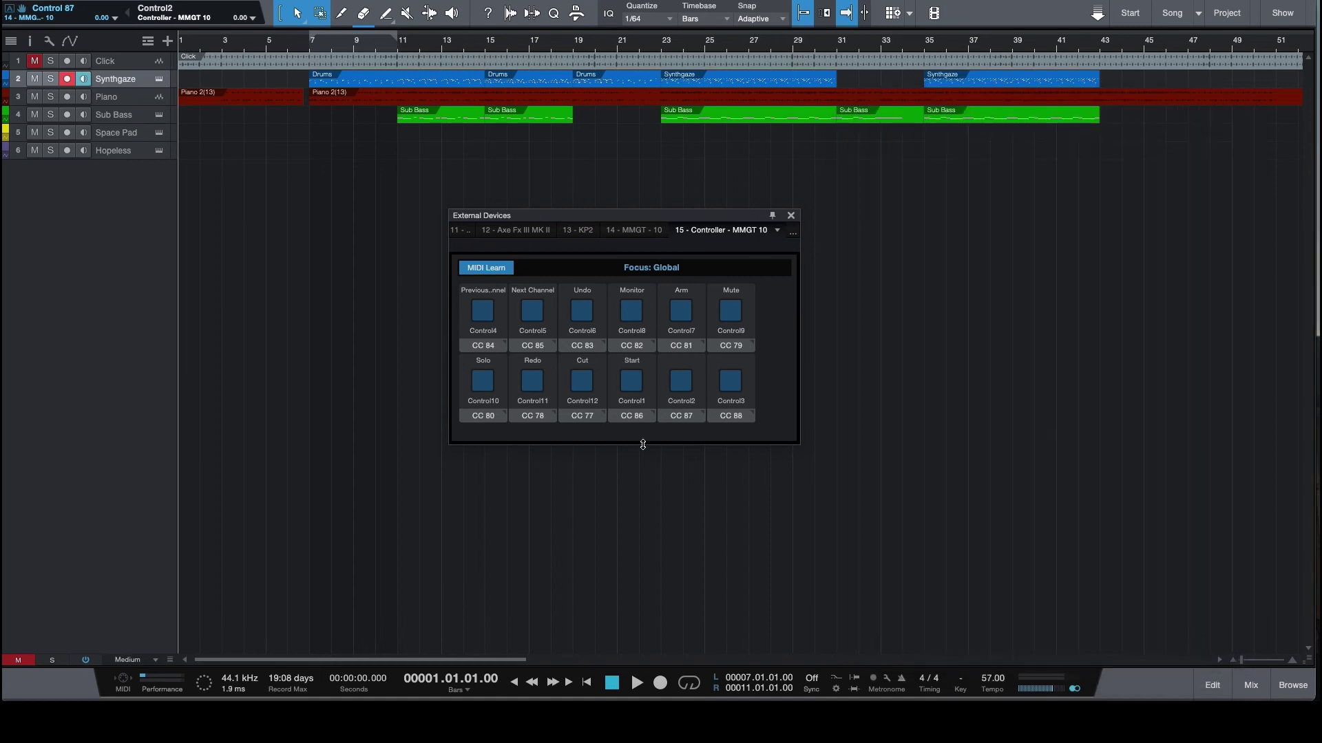
right_click(699, 374)
- Assign Transport > Stop to Control2 by searching 'stop'
click(733, 378)
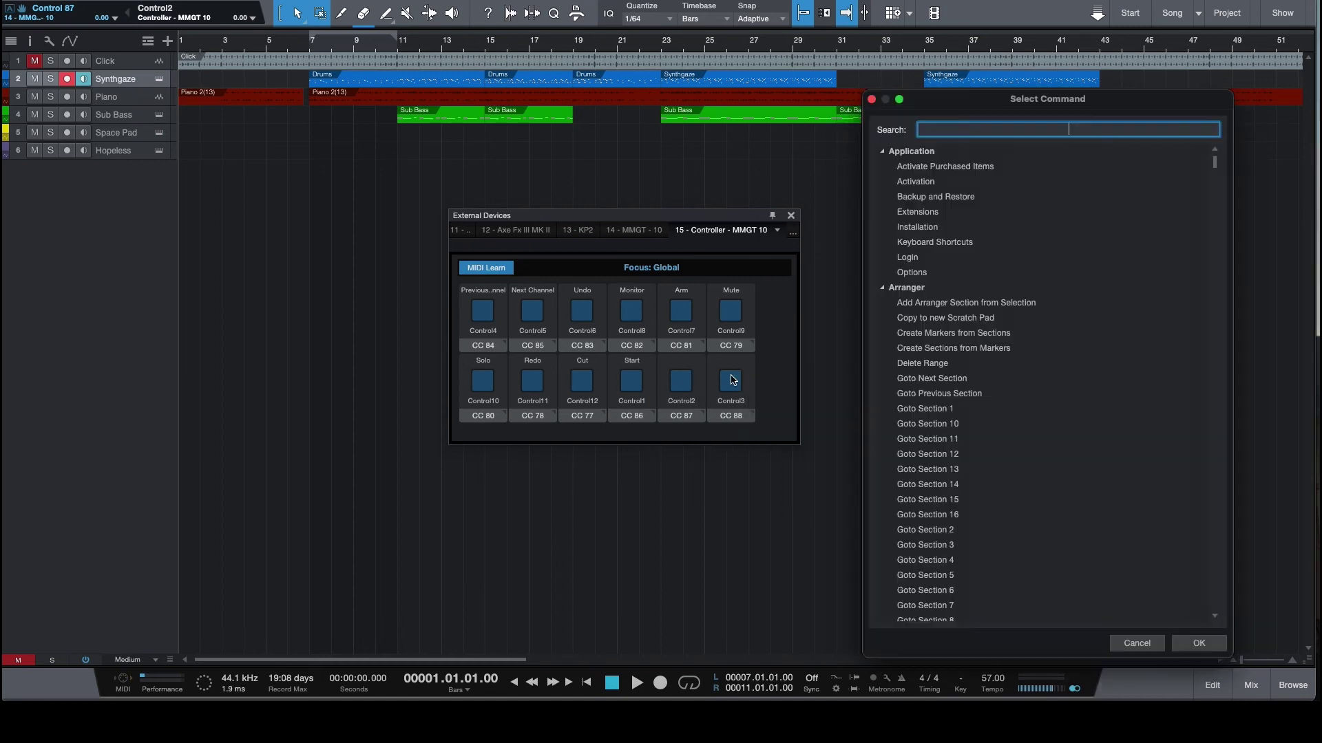
text(stop)
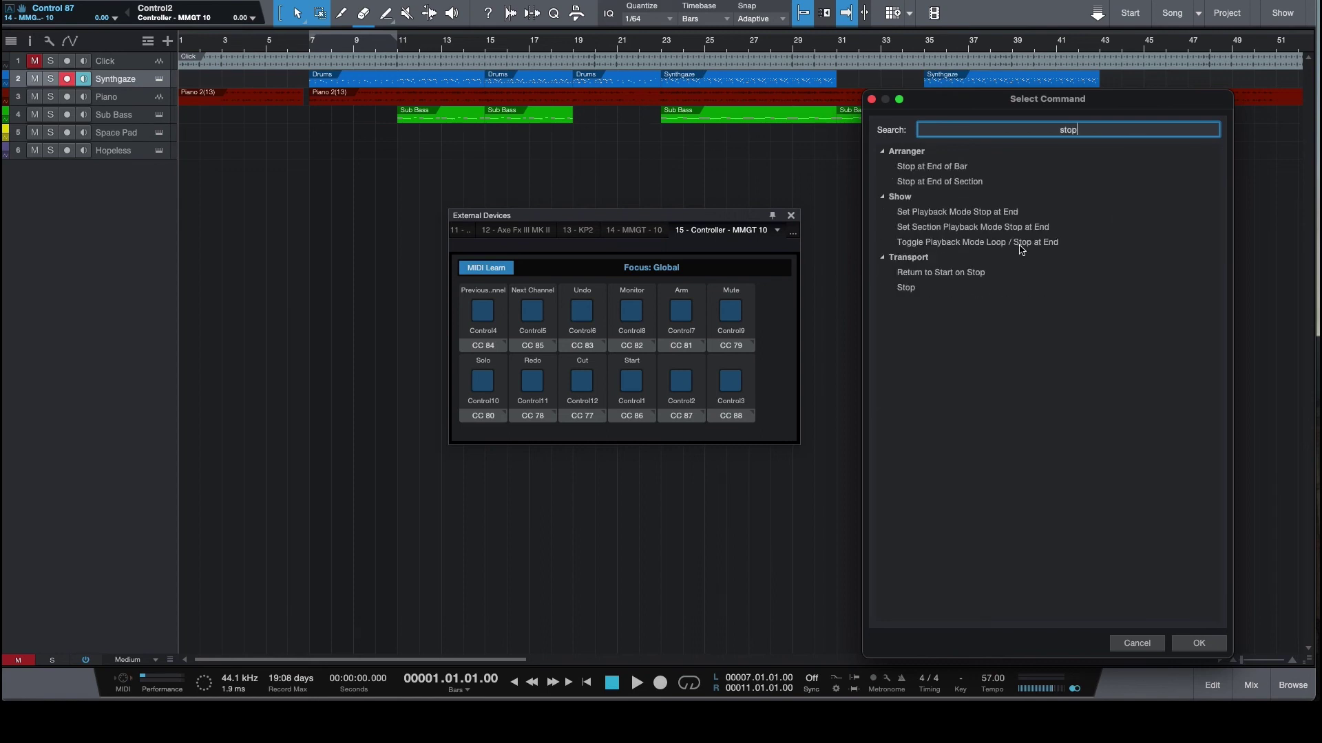
click(935, 293)
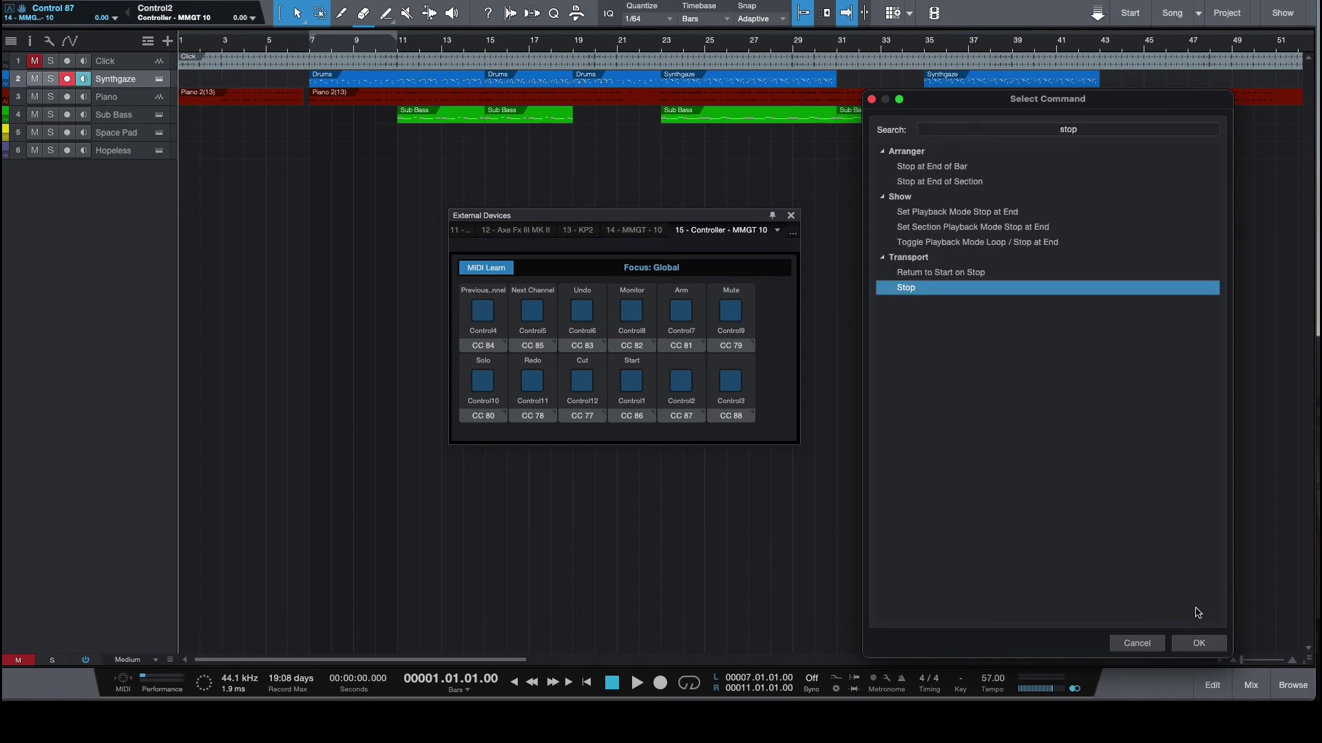
click(1199, 643)
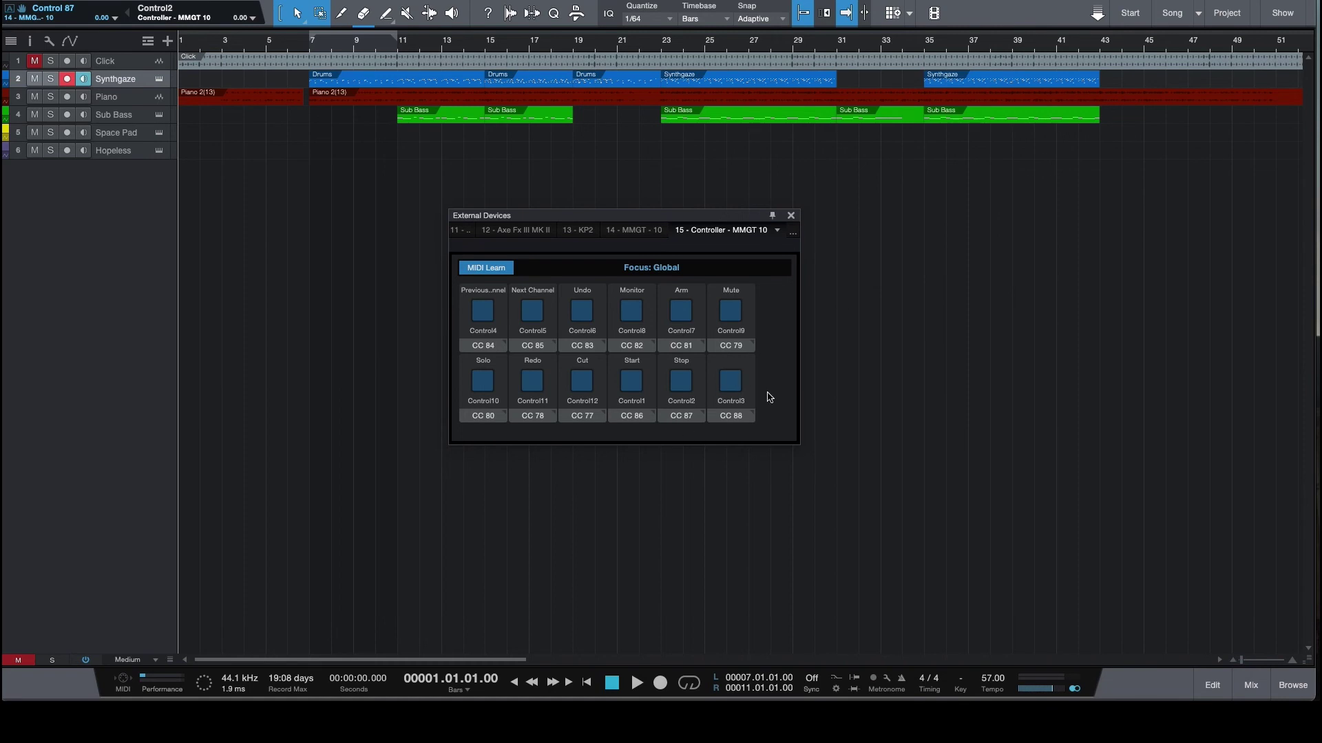
- Assign Transport > Record to Control3 by searching 'record'
right_click(751, 375)
click(796, 382)
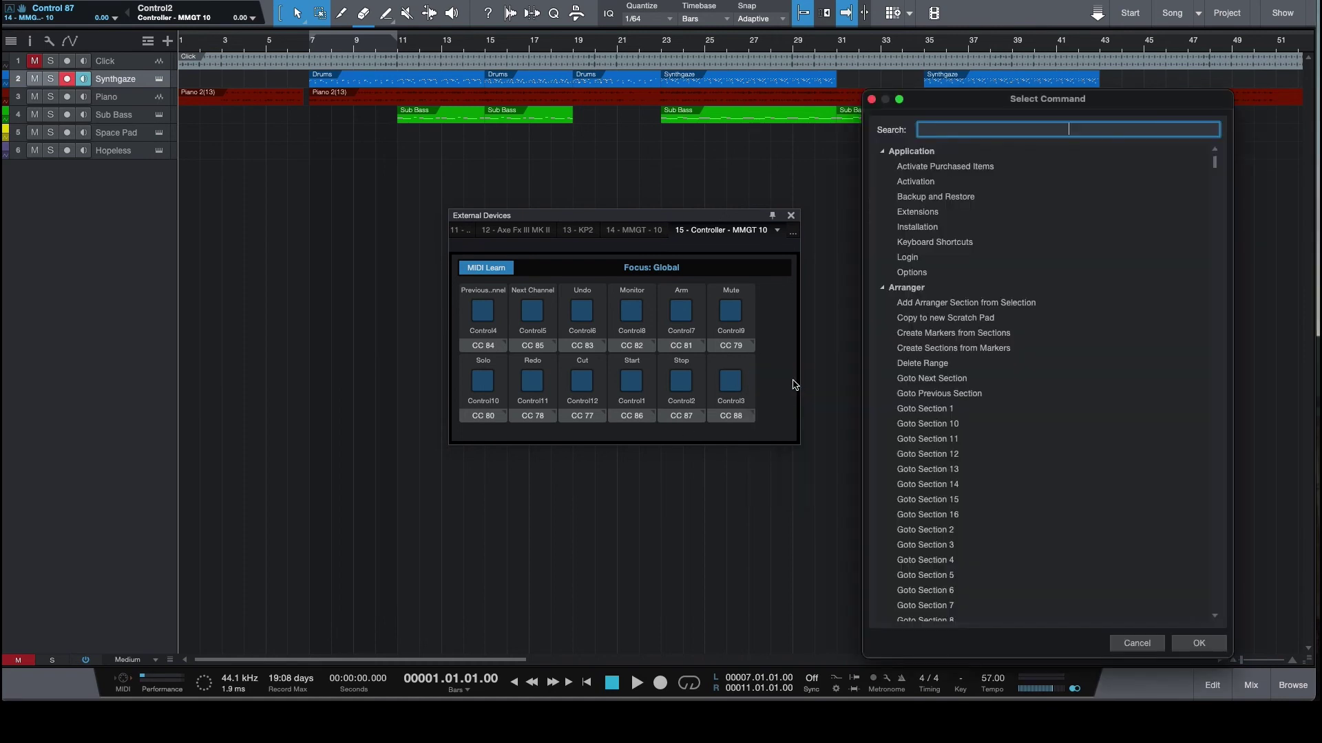
text(record)
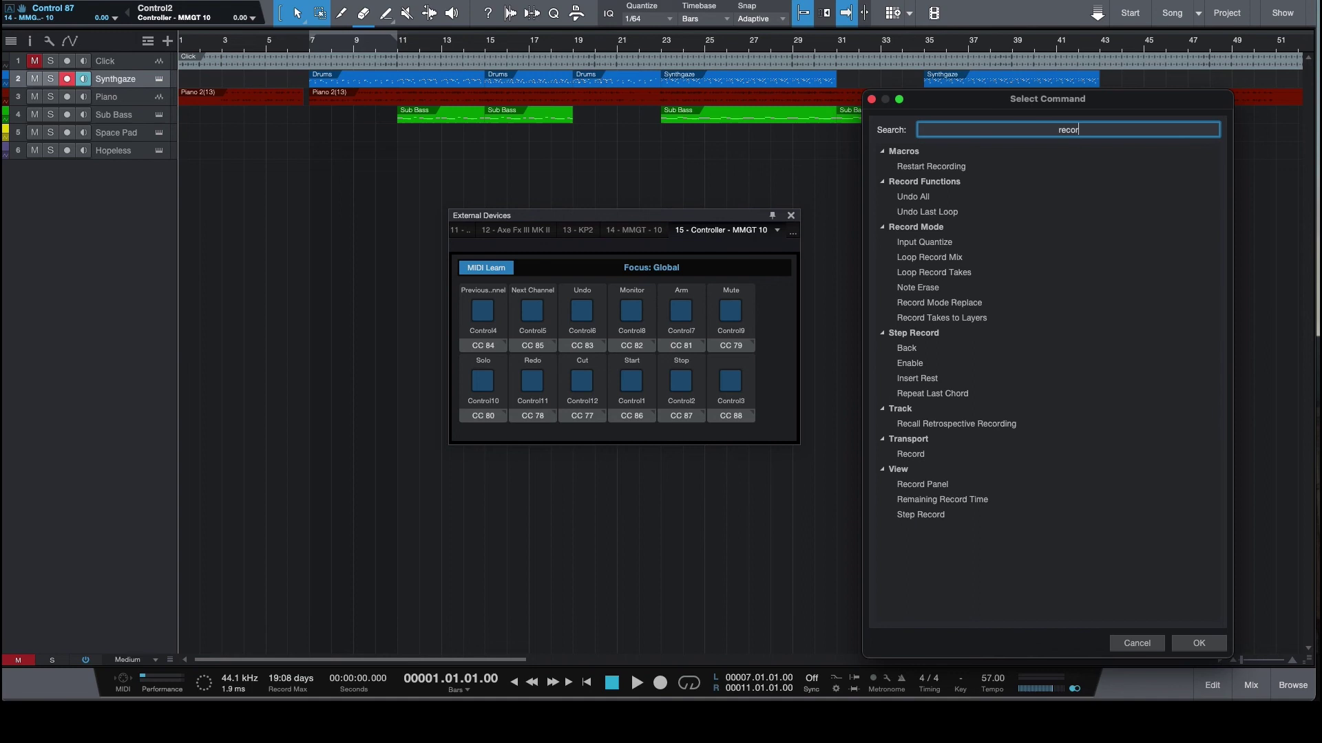
click(905, 455)
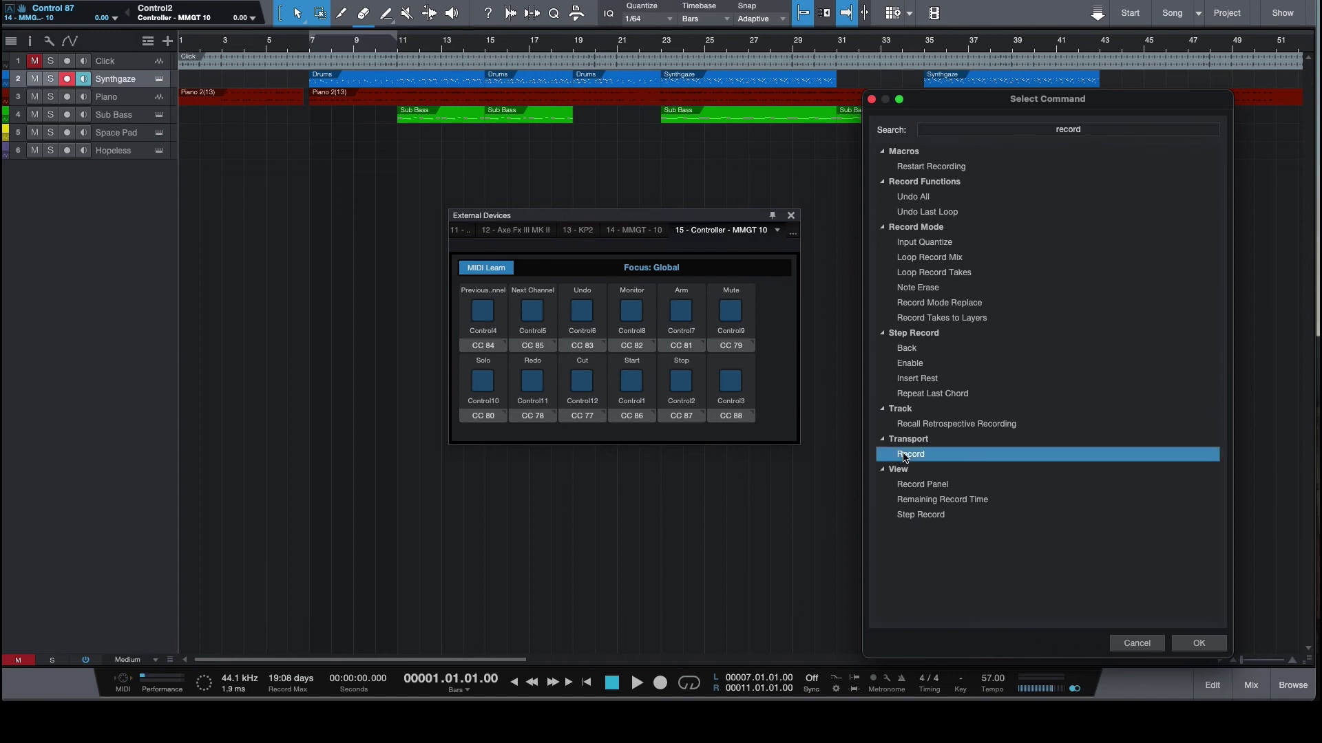
click(1215, 651)
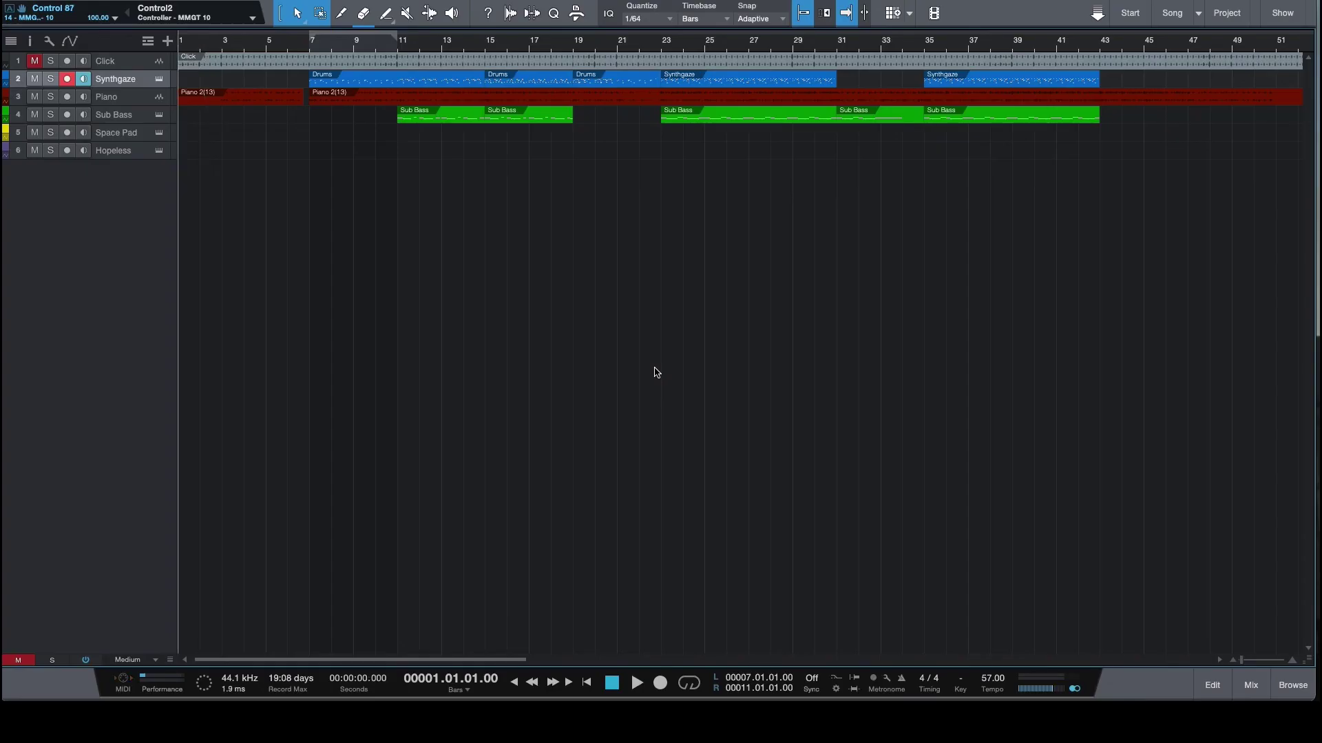
- Scroll the six-track arrangement to the right to reveal later bars
scroll(578, 378, right, 10)
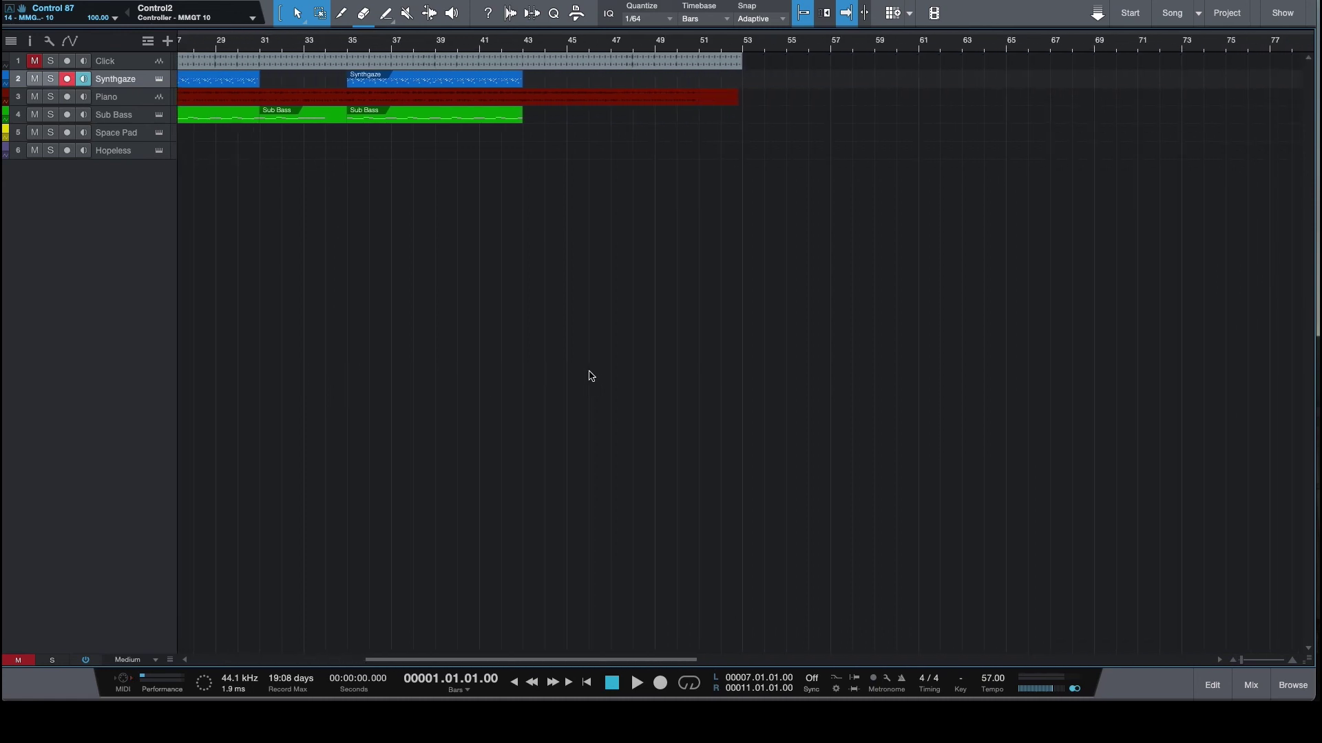
- Move the playhead to bar 55, at 3:47.368
click(786, 46)
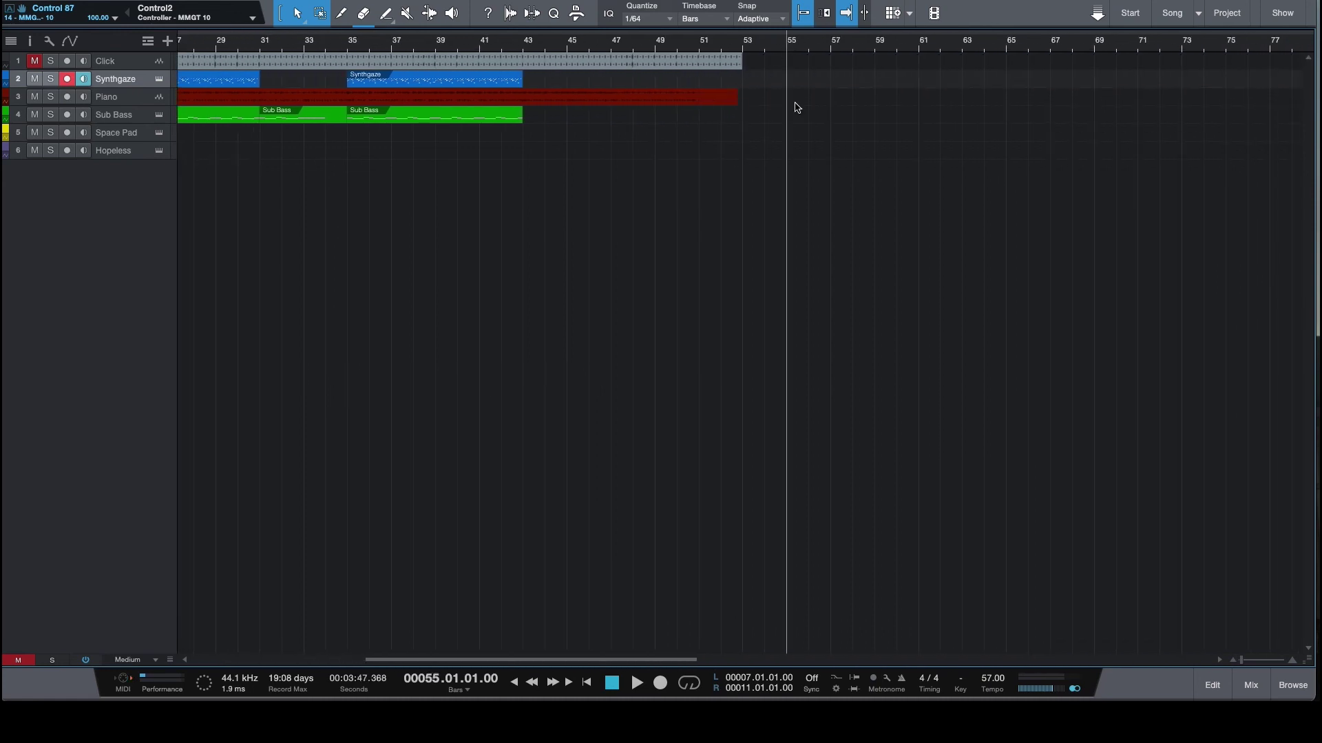